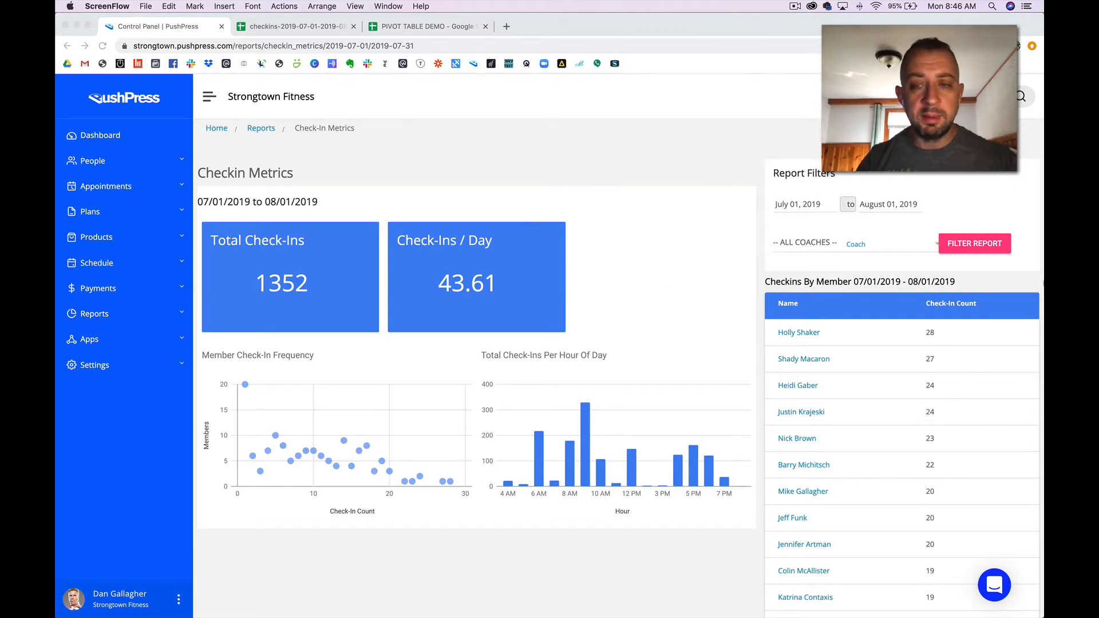
- Switch to the exported check-ins spreadsheet in Google Sheets and bold the header row
left_click(286, 25)
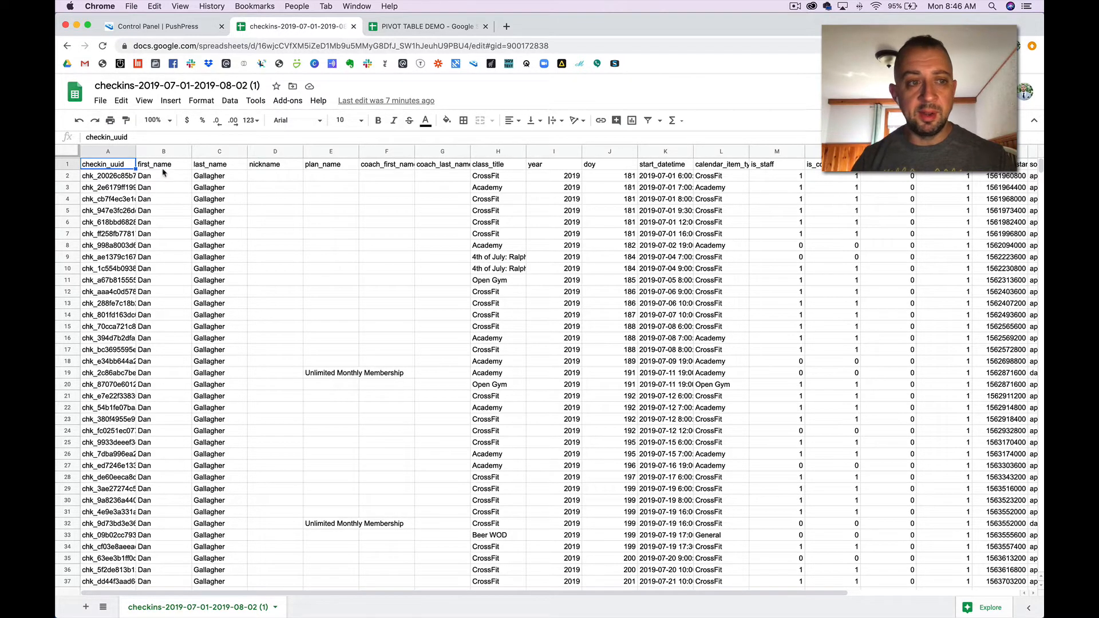
left_click(68, 167)
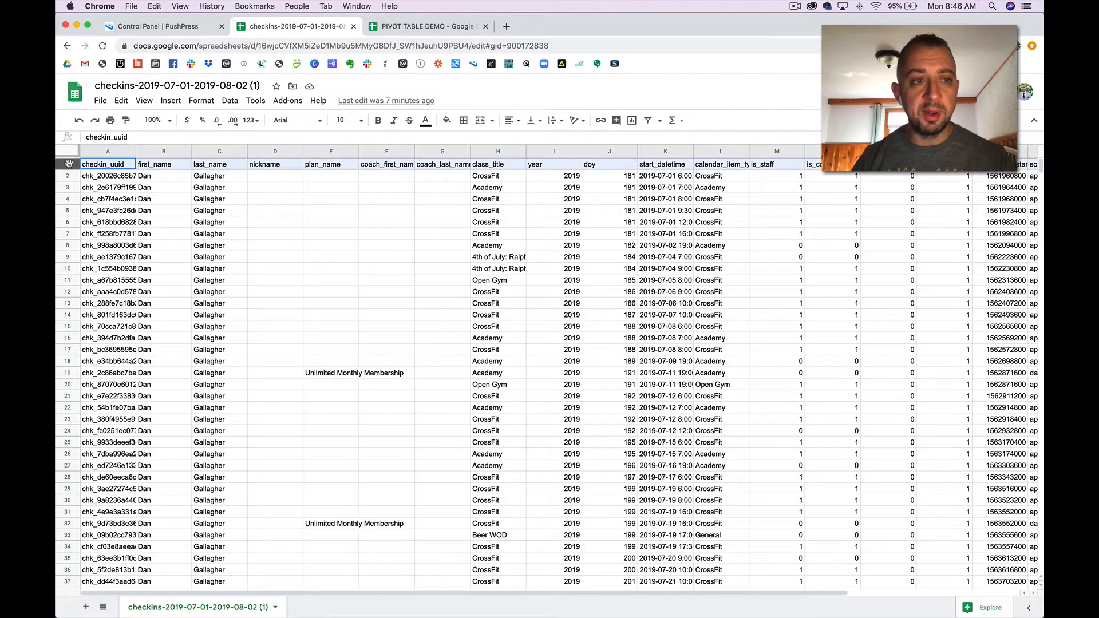
left_click(378, 120)
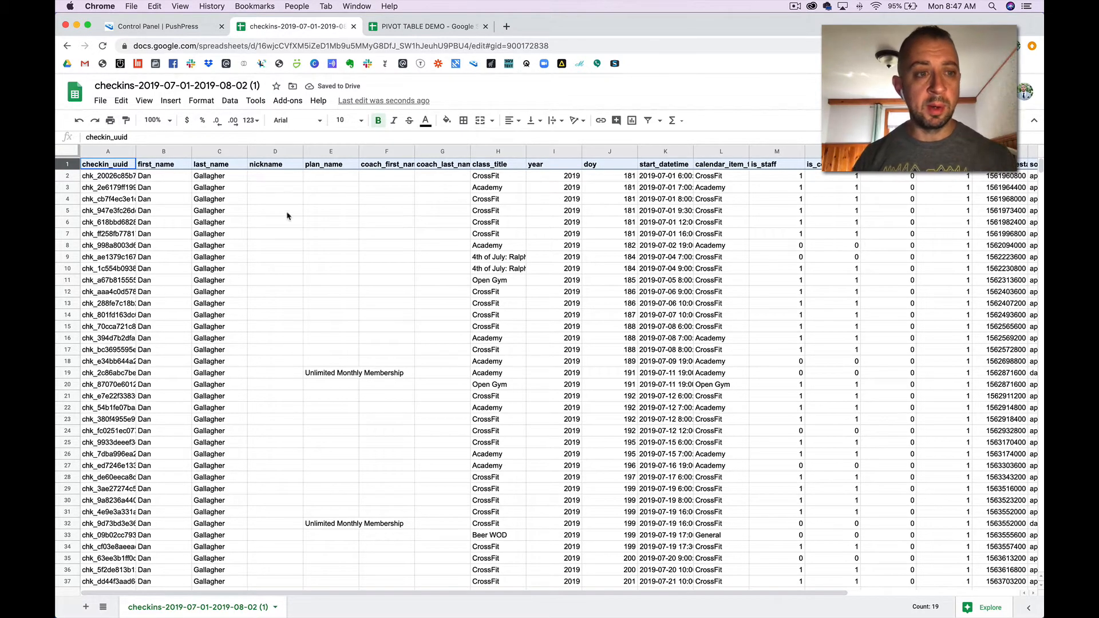
left_click(315, 212)
- Replace the checkin_uuid header in cell A1 with NAME
left_click(109, 166)
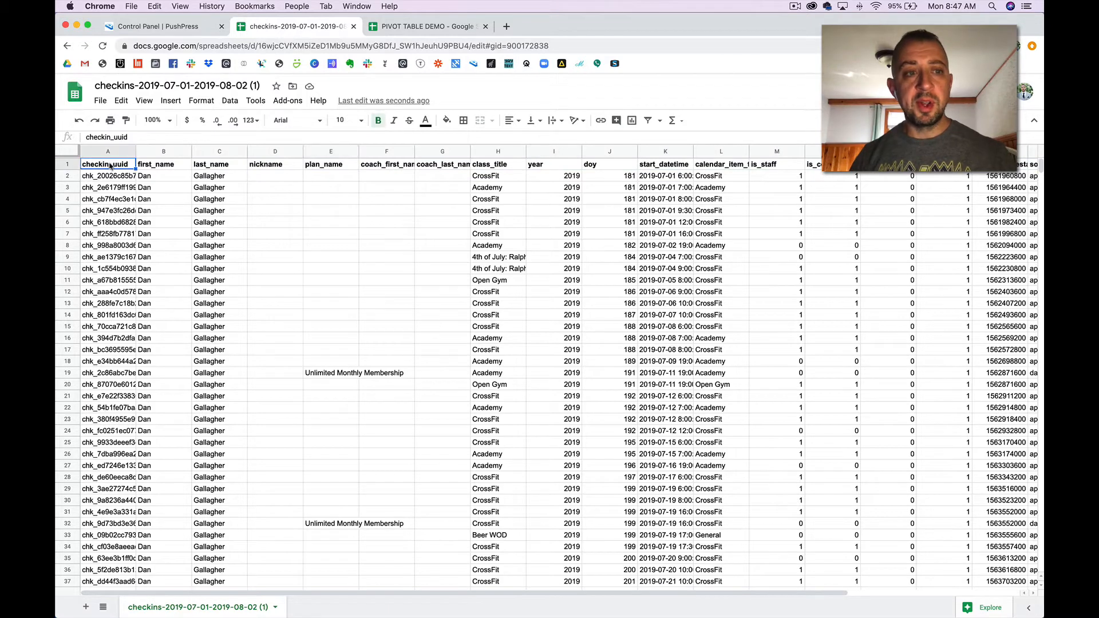
left_click(164, 170)
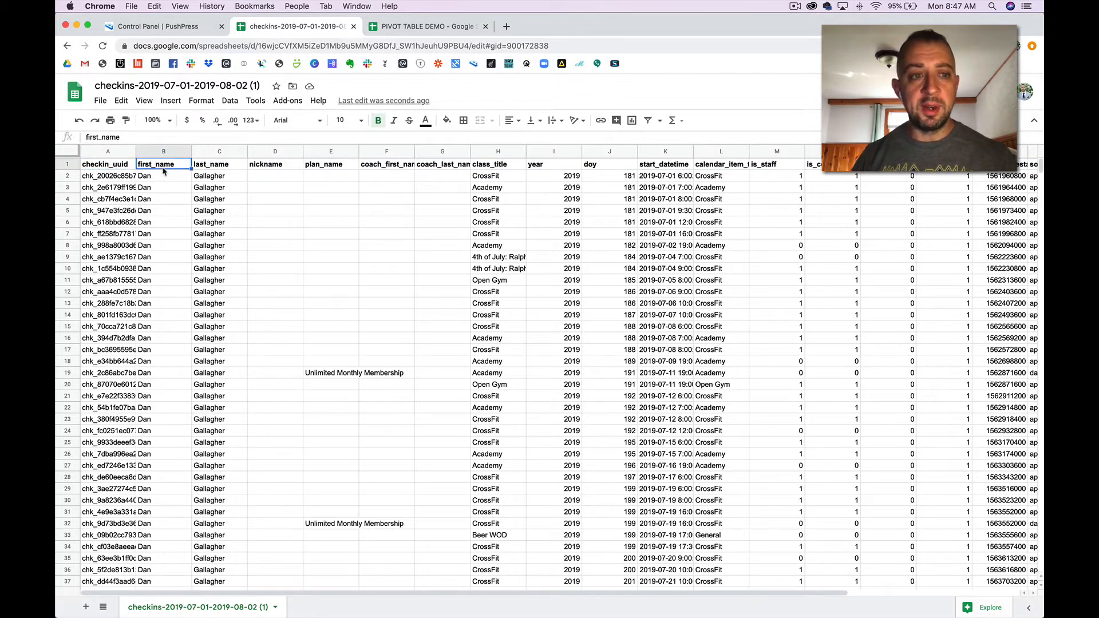
left_click(219, 165)
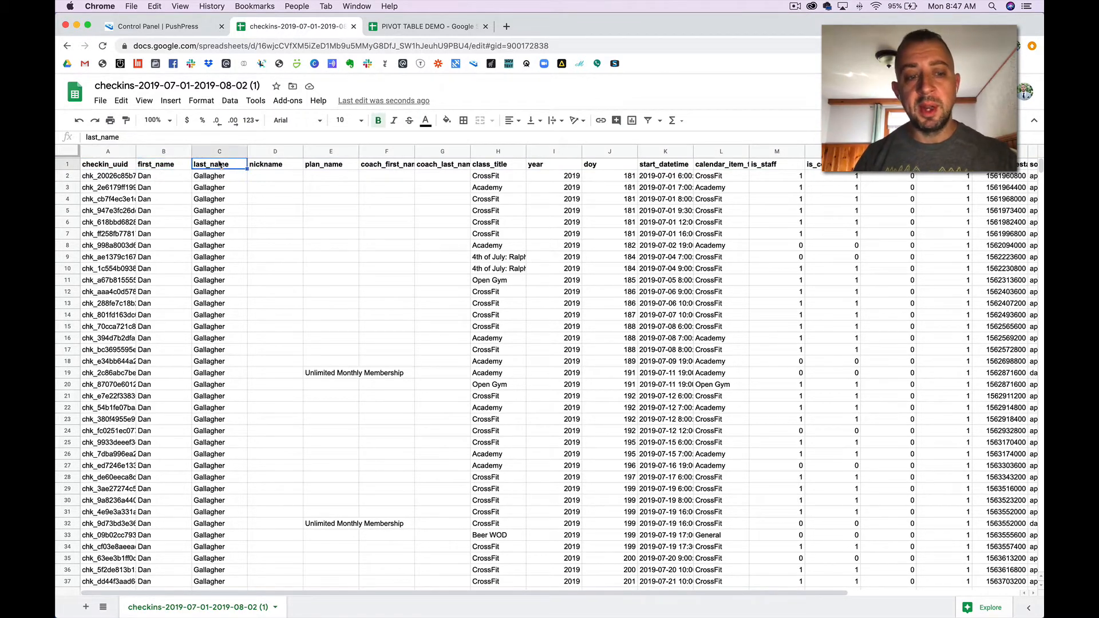
left_click(115, 169)
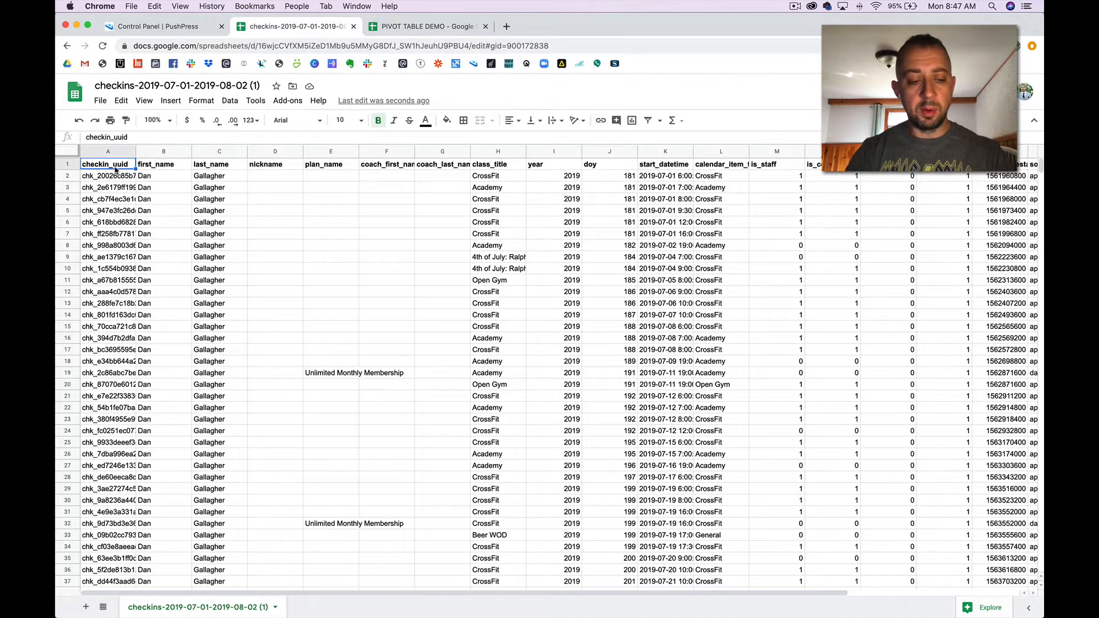
type("NAME")
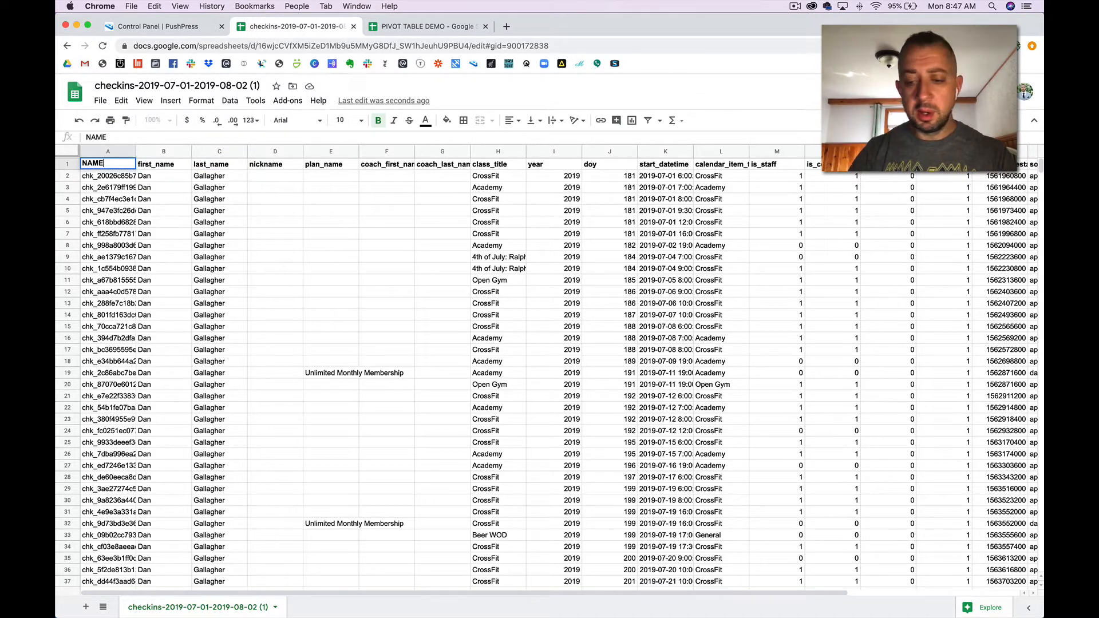
key("Return")
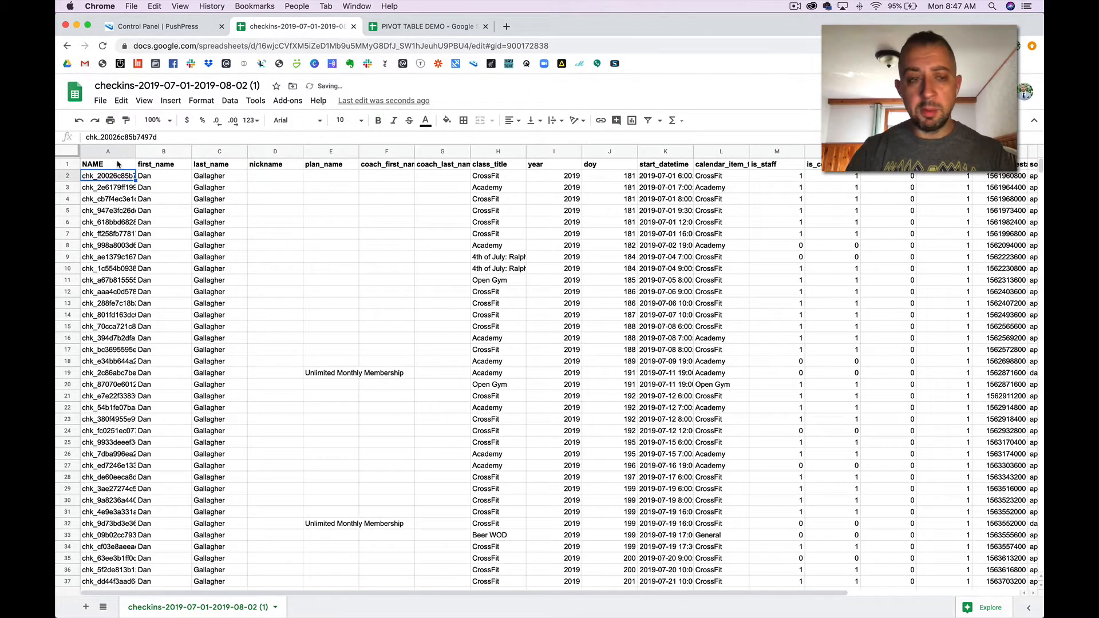
- Enter the formula =CONCATENATE(B2," ",C2) in cell A2 to join the first and last names with a space
type("=C")
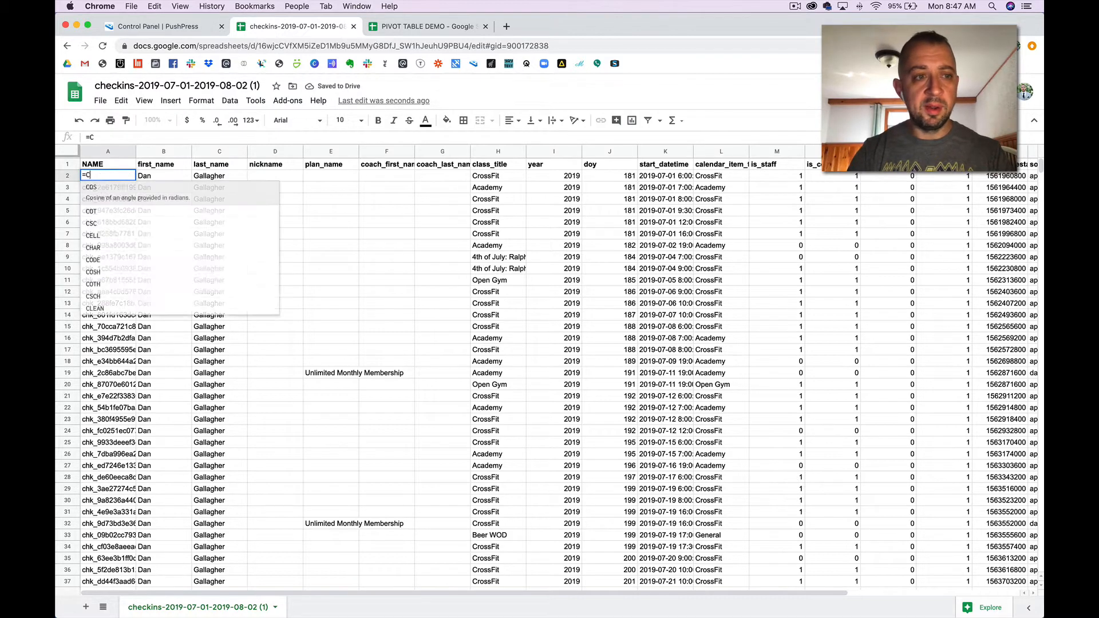
type("ONCAT")
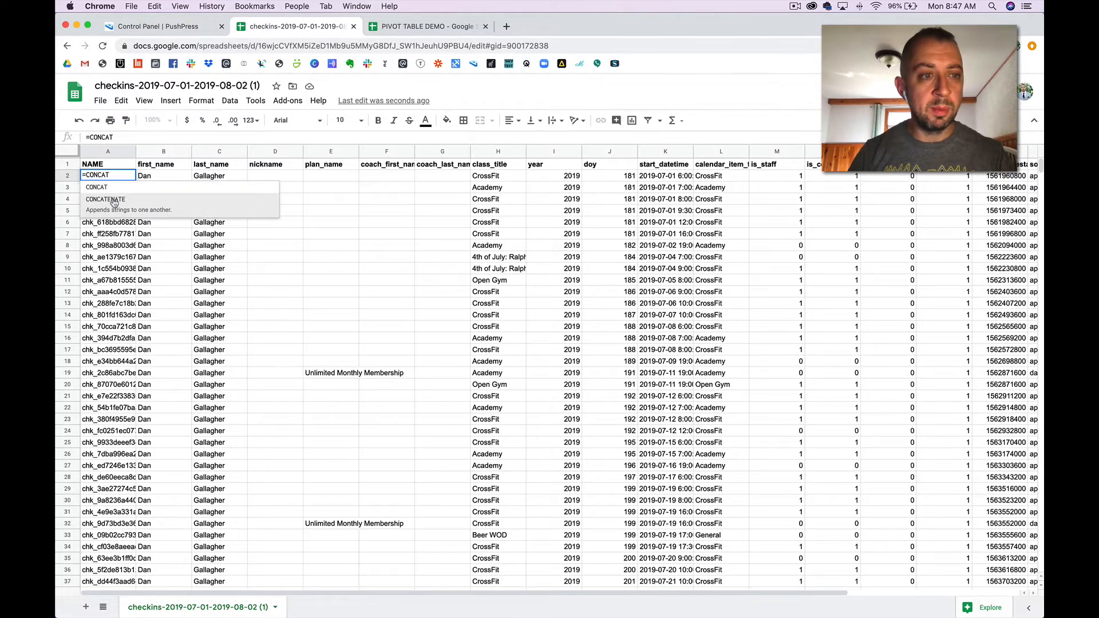
left_click(114, 201)
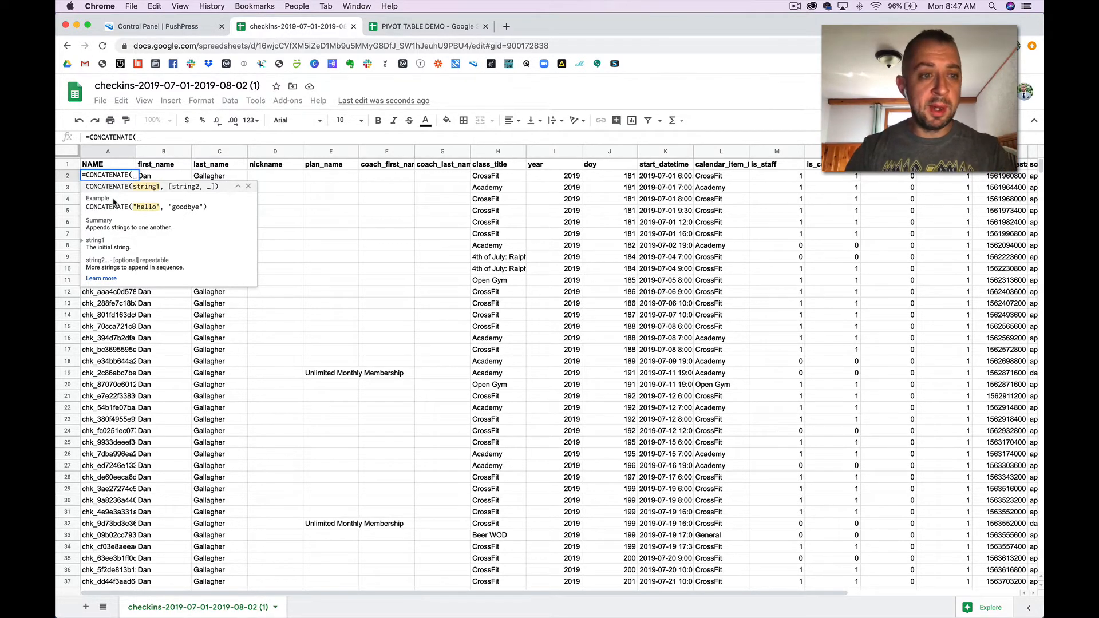
left_click(163, 176)
type(",")
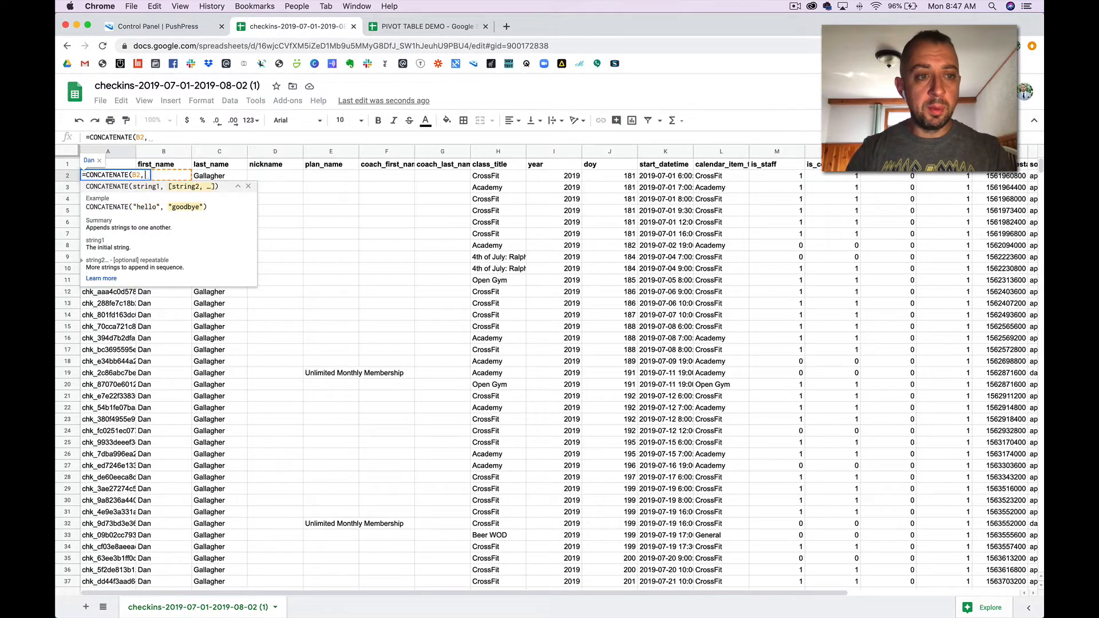
type("\" \"")
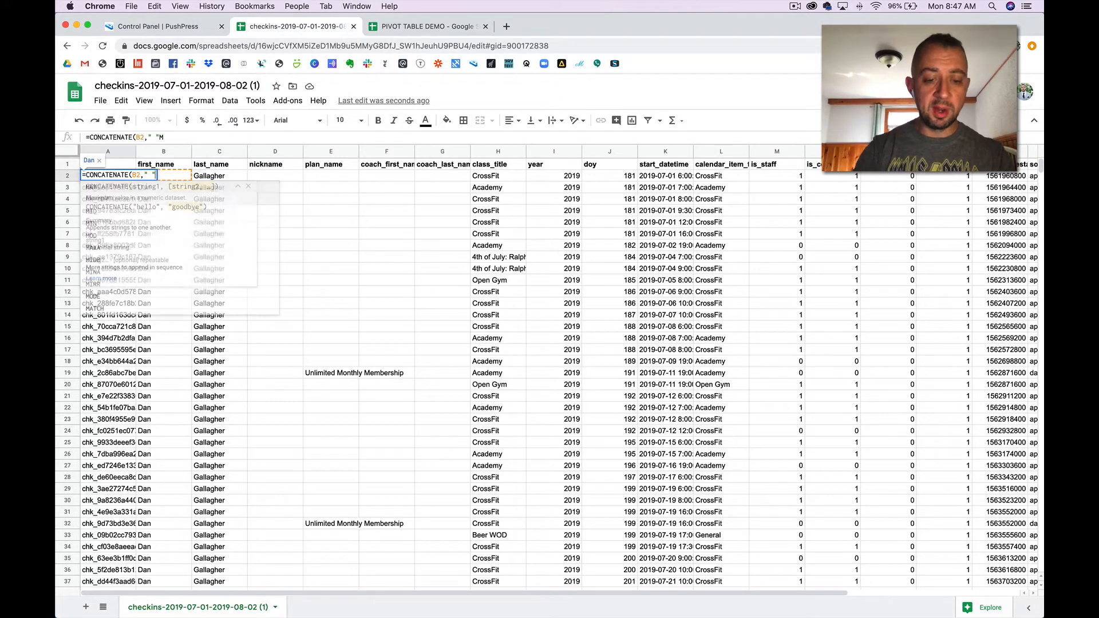
type("C")
key("BackSpace")
type(",C2)")
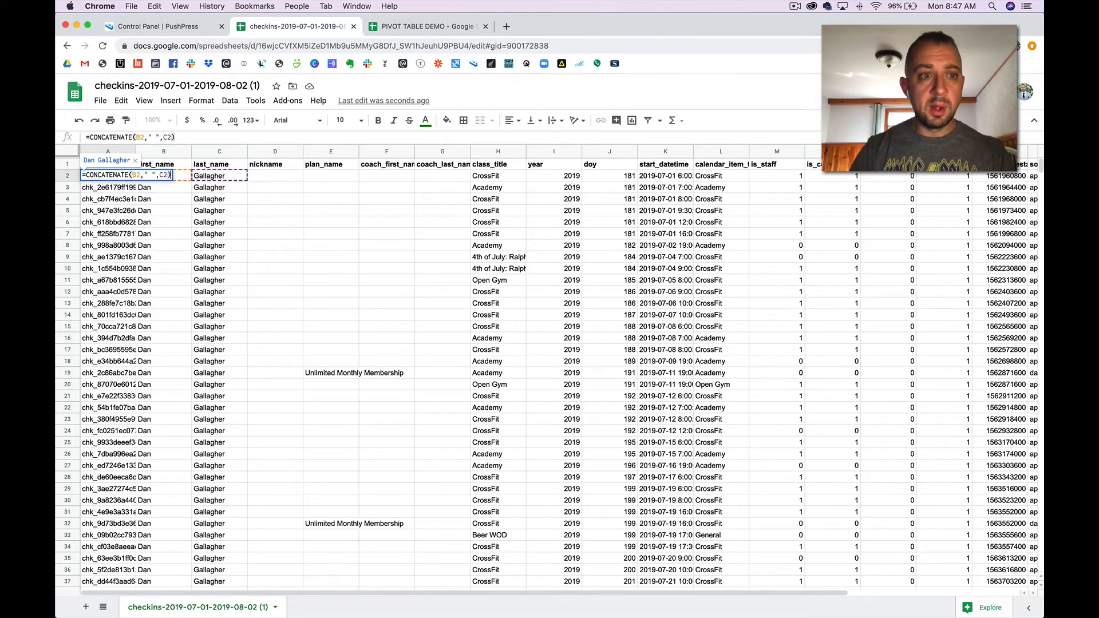
key("Return")
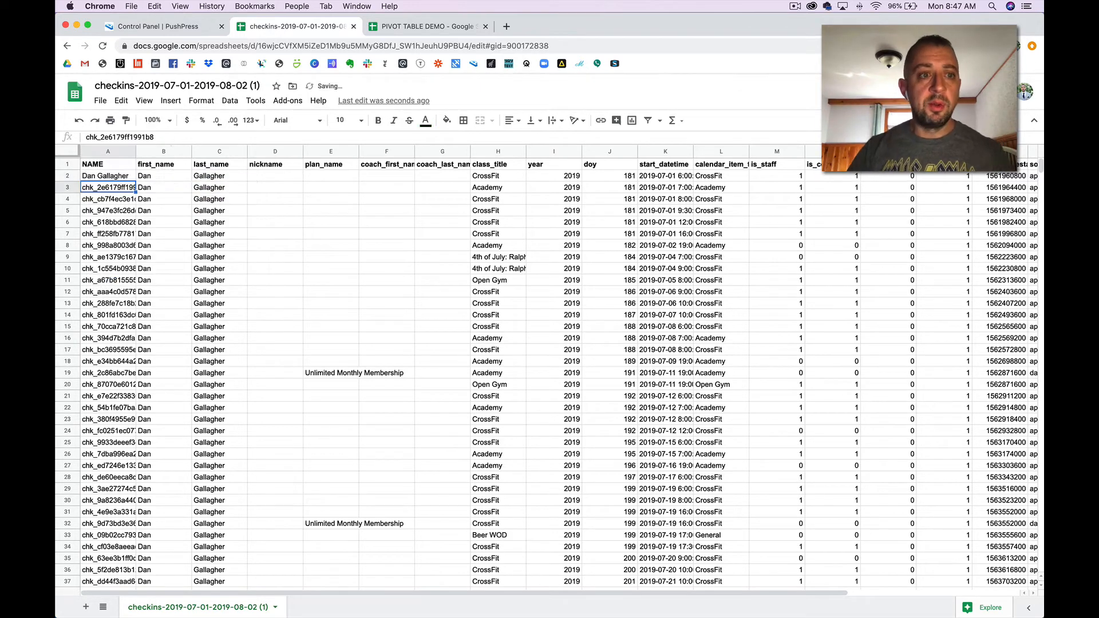
- Copy the name formula from A2 down through row 23 and check the formulas in the first filled cells
left_click(111, 177)
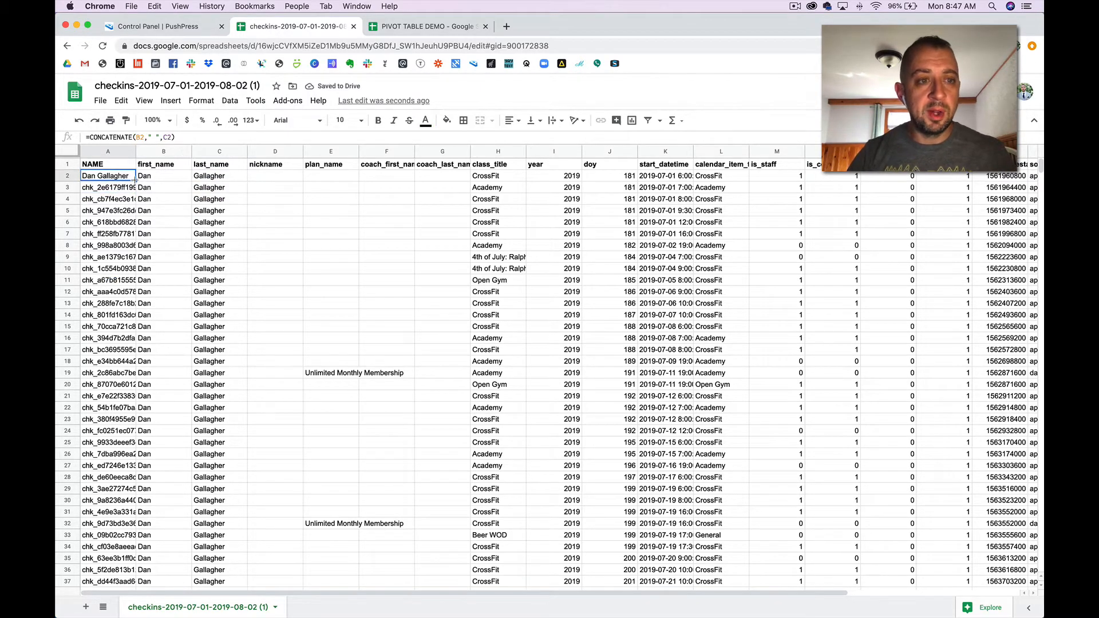
left_click_drag(108, 419, 108, 419)
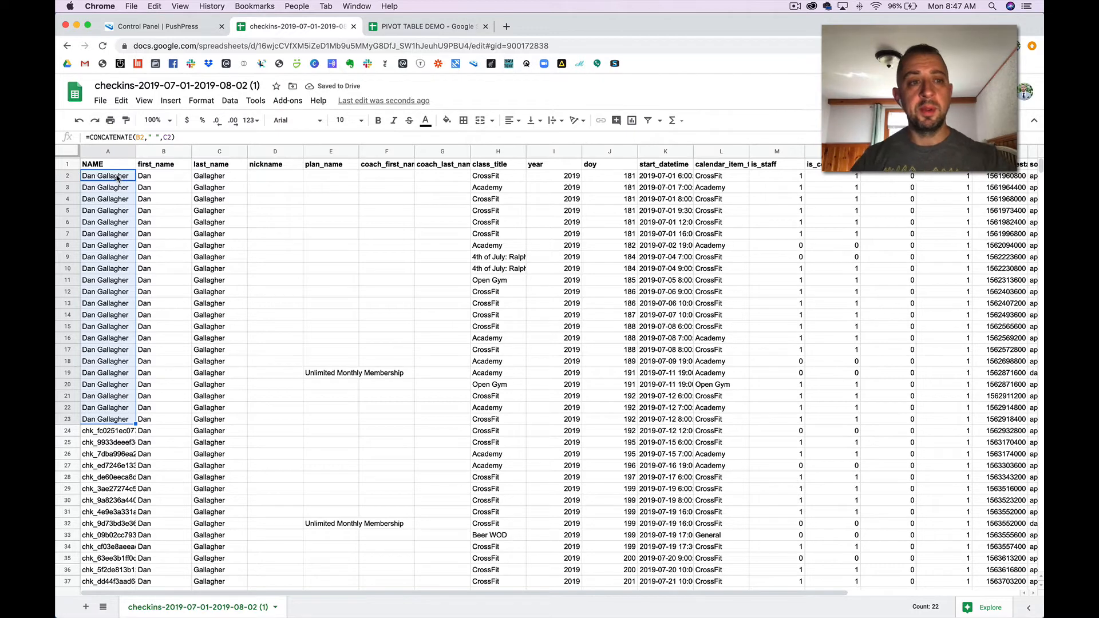
left_click(119, 179)
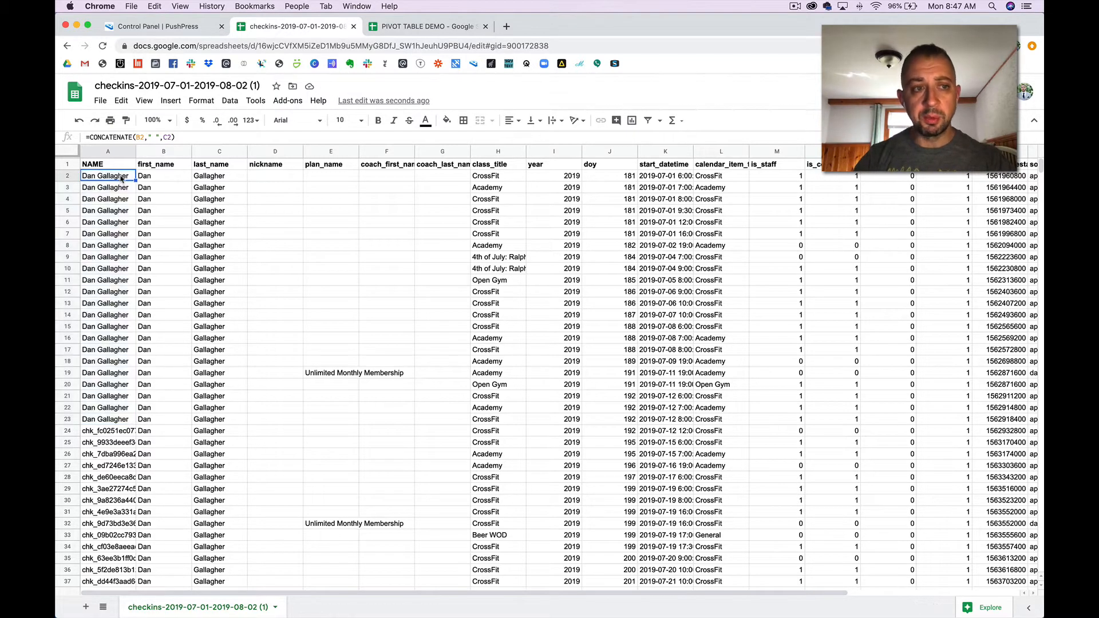
left_click(163, 192)
left_click(99, 187)
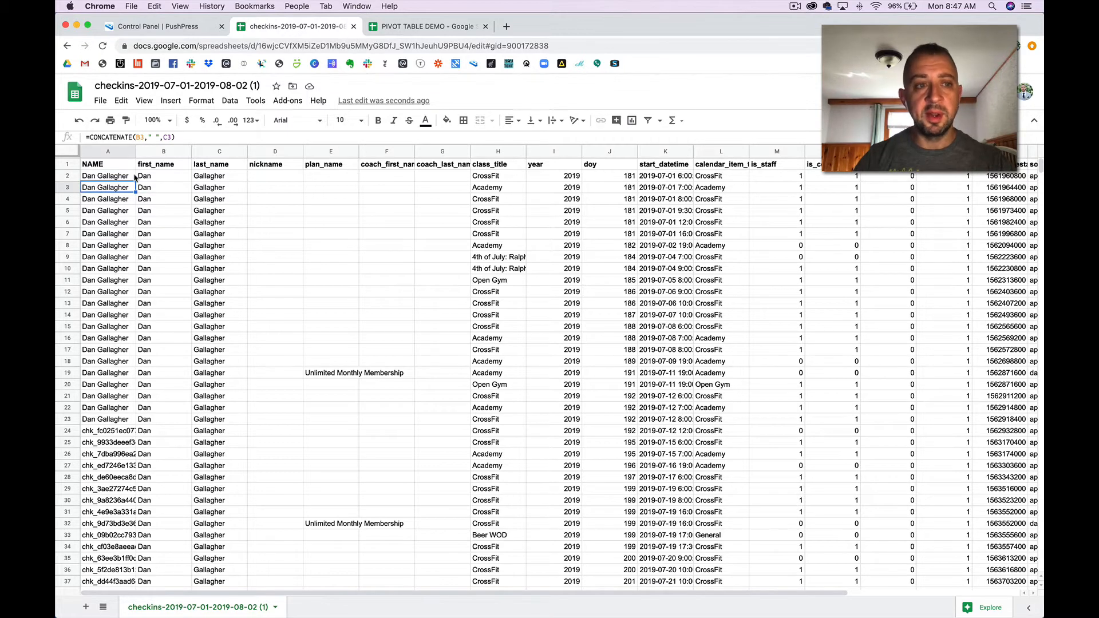
left_click(127, 177)
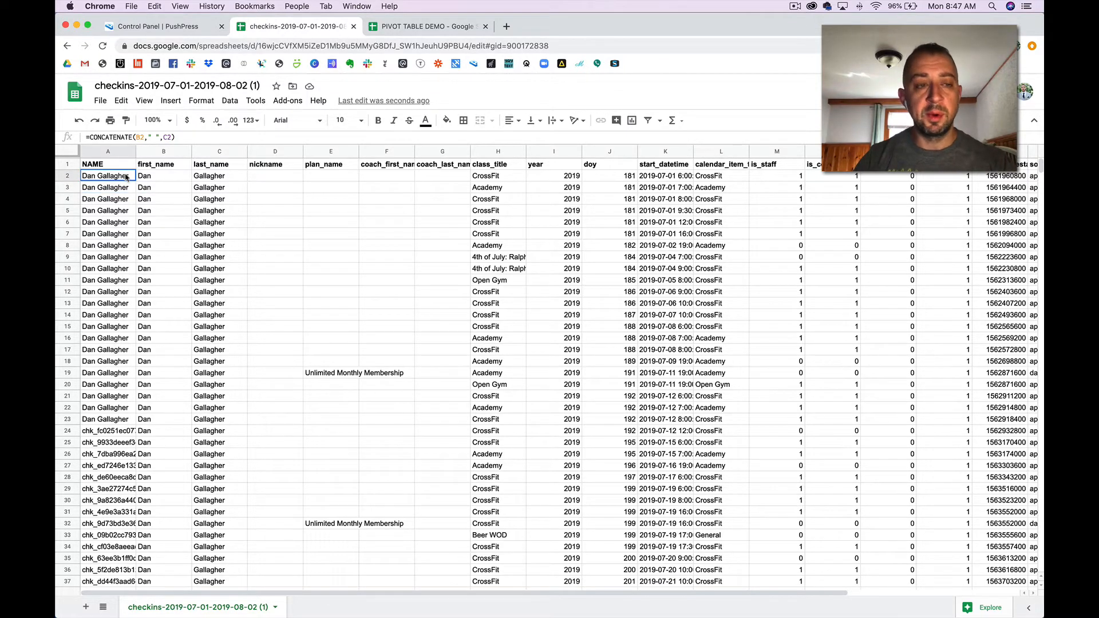
- Convert the formulas in A2:A23 to plain text by copying the range and pasting it over itself as values only
left_click_drag(127, 177, 117, 421)
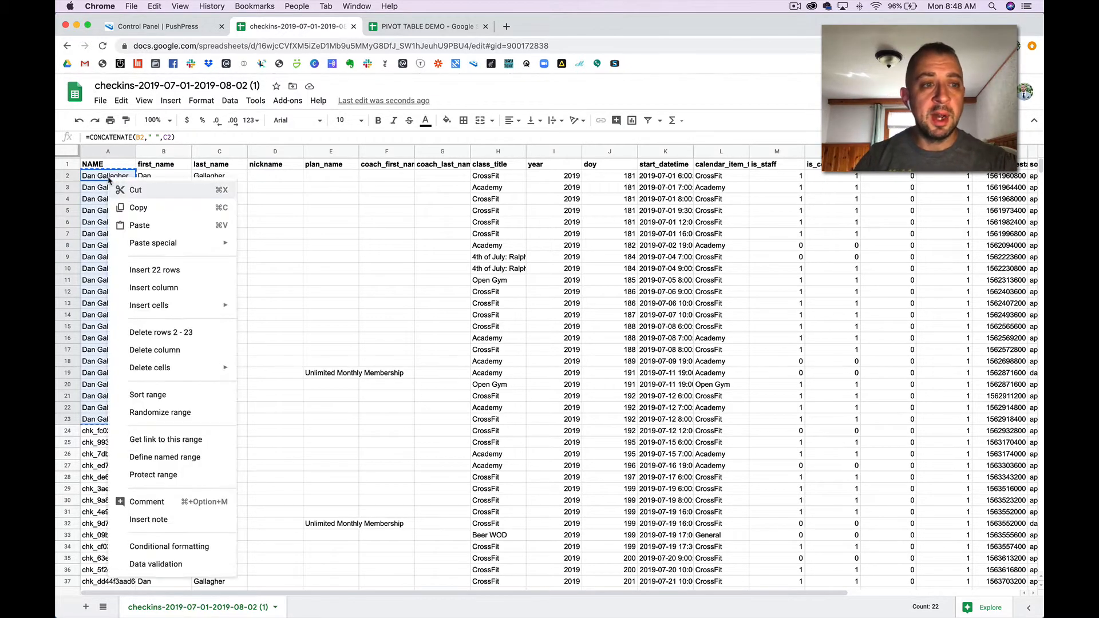
right_click(111, 181)
mouse_move(148, 244)
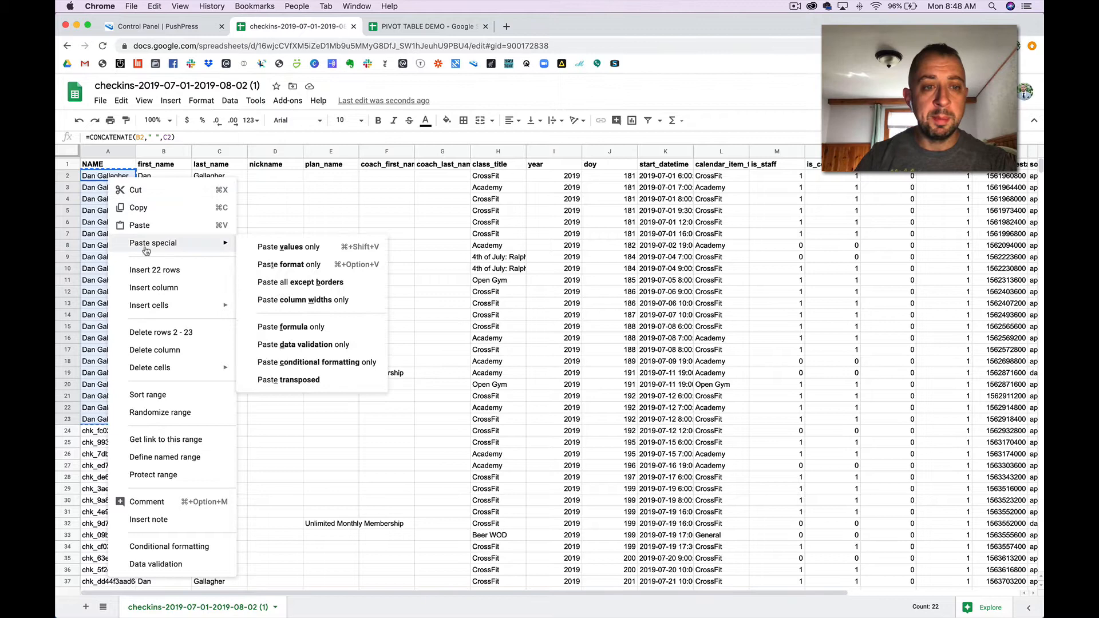
left_click(264, 248)
left_click(103, 188)
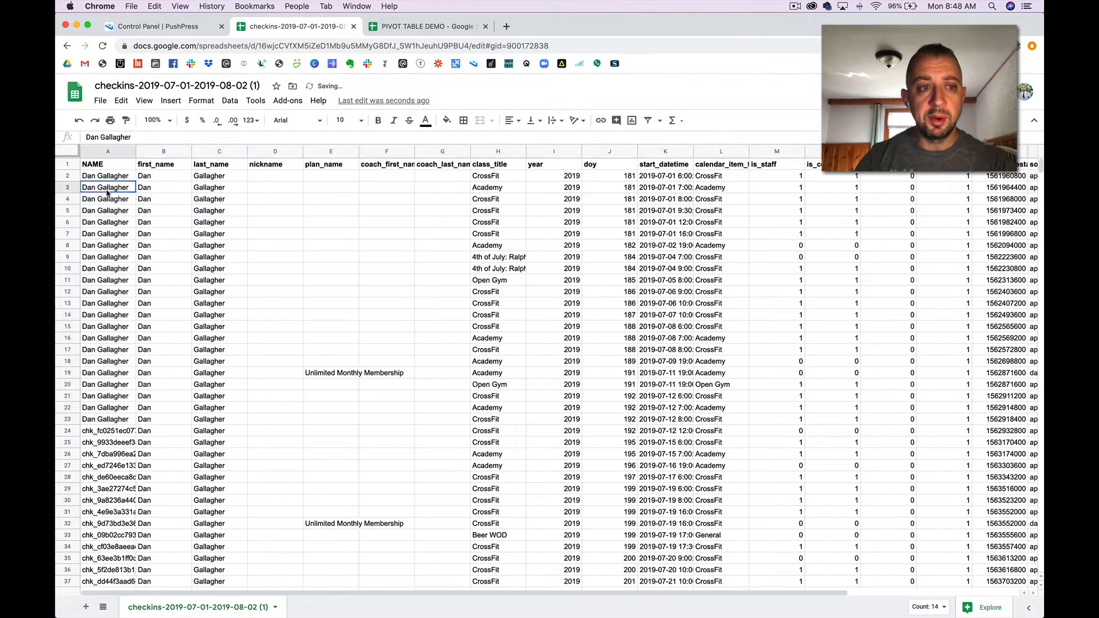
left_click(109, 176)
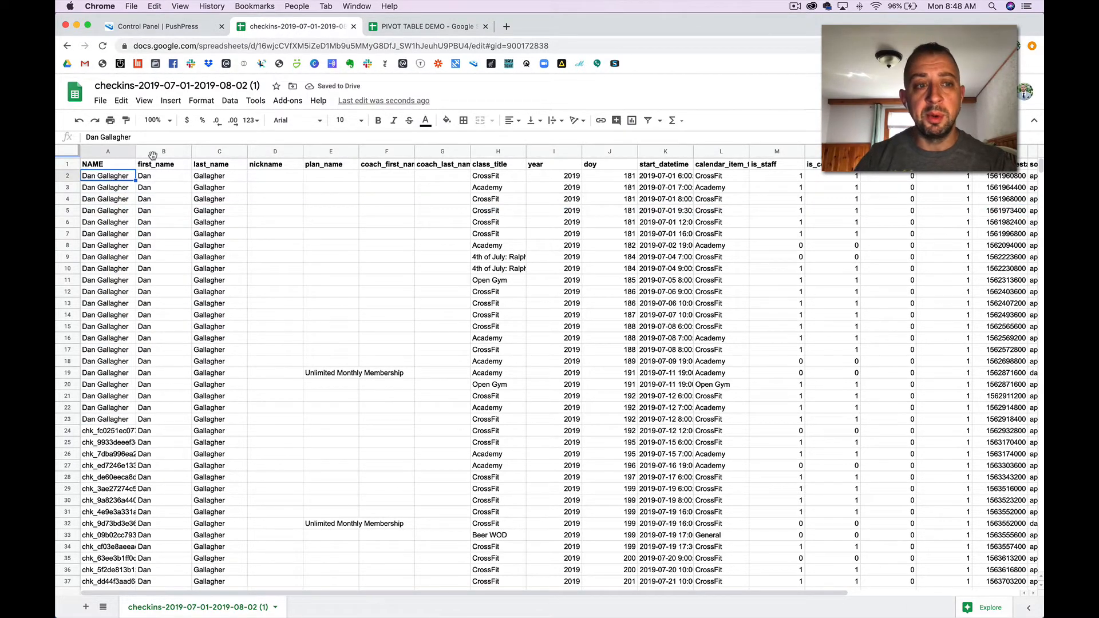
- Delete the first_name and last_name columns together
left_click(155, 152)
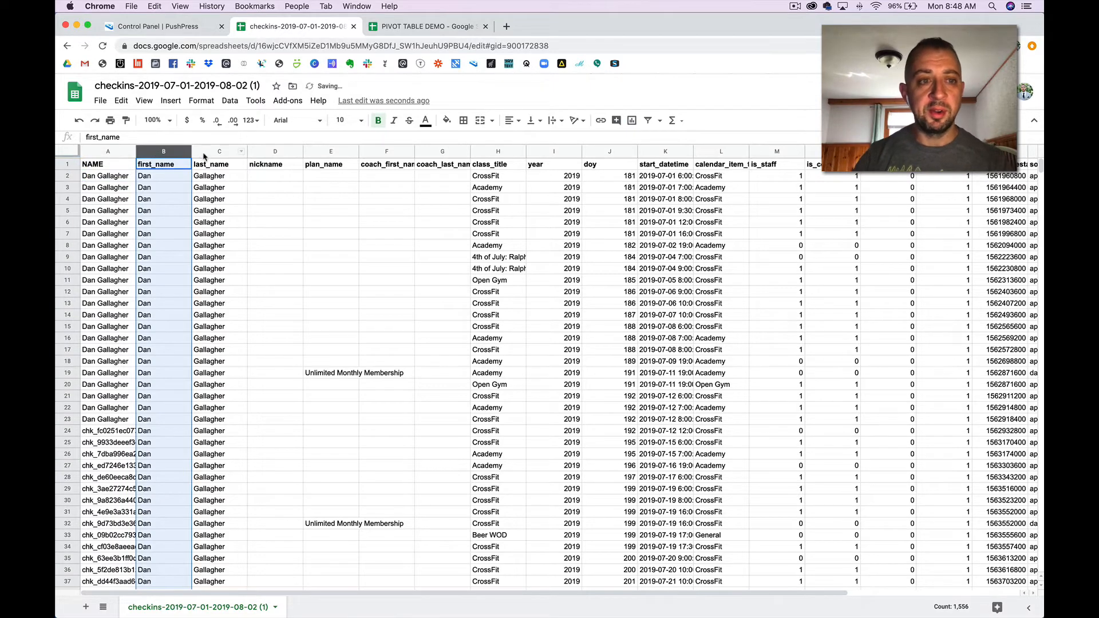
left_click(204, 152, "shift")
right_click(204, 151)
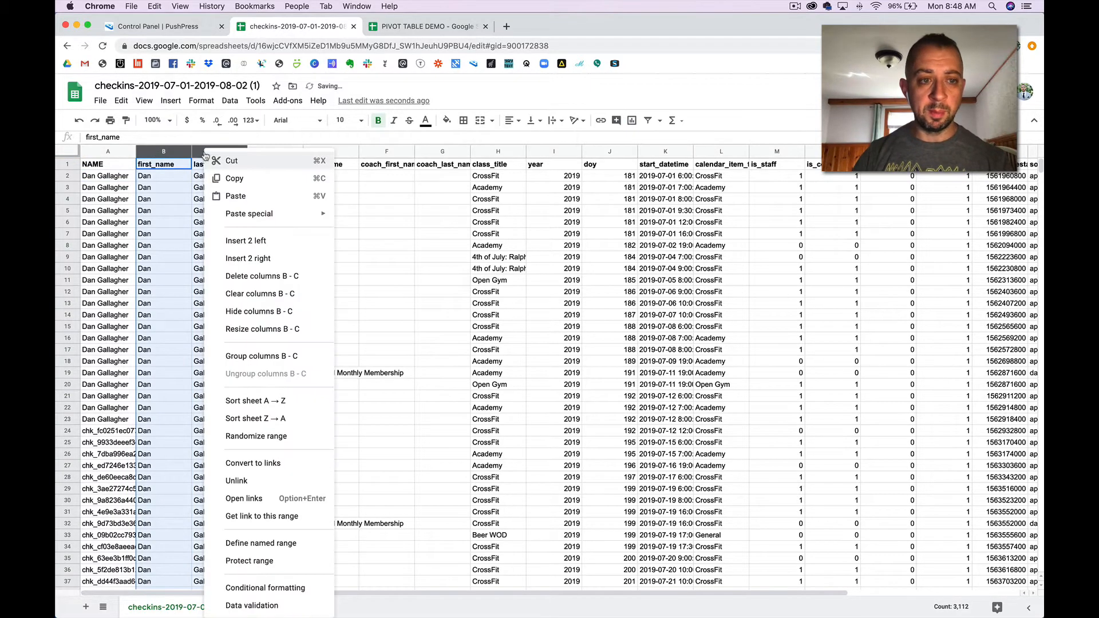
left_click(265, 280)
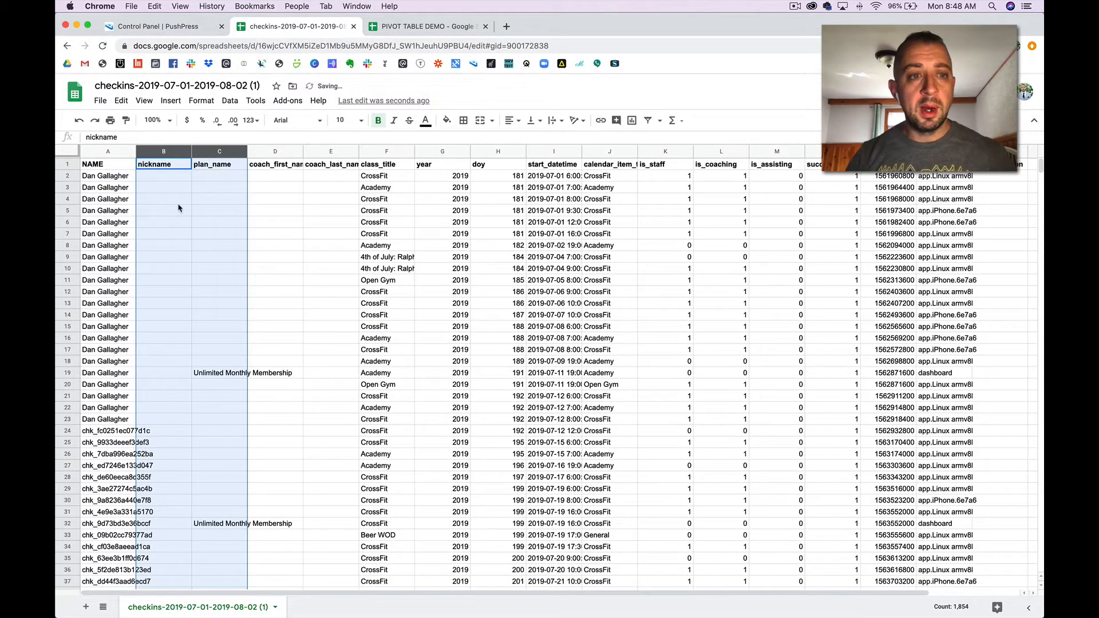
left_click(176, 201)
- Delete the nickname column next to the NAME column
left_click(163, 152)
right_click(163, 151)
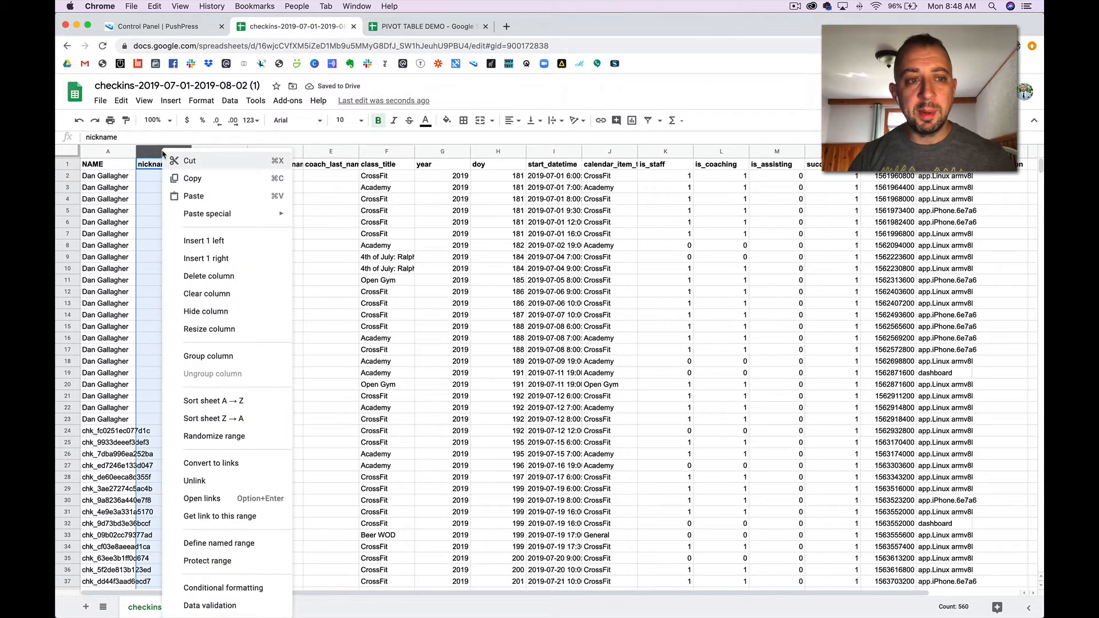
left_click(213, 277)
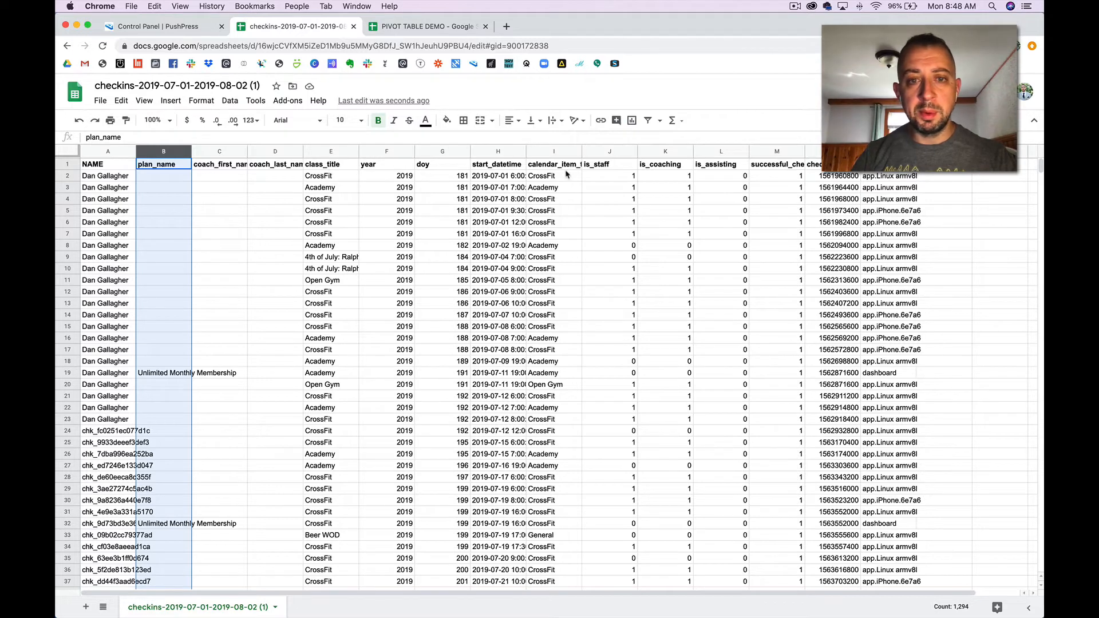
- Rename the calendar_item_type_name header in cell I1 to CLASS TYPE
left_click(556, 165)
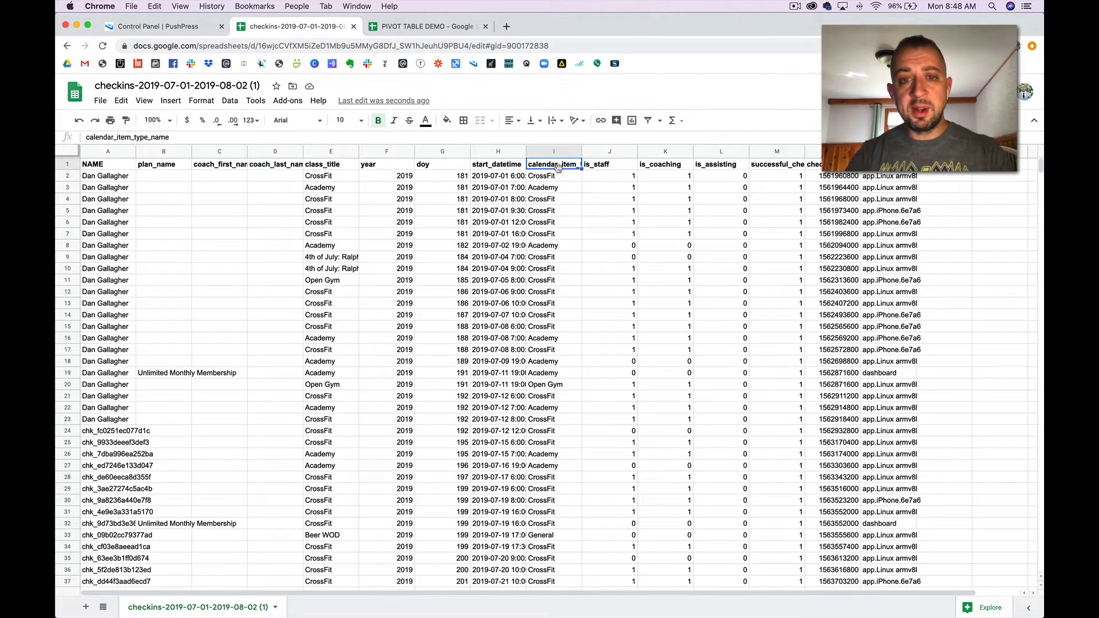
type("CLASS TYP")
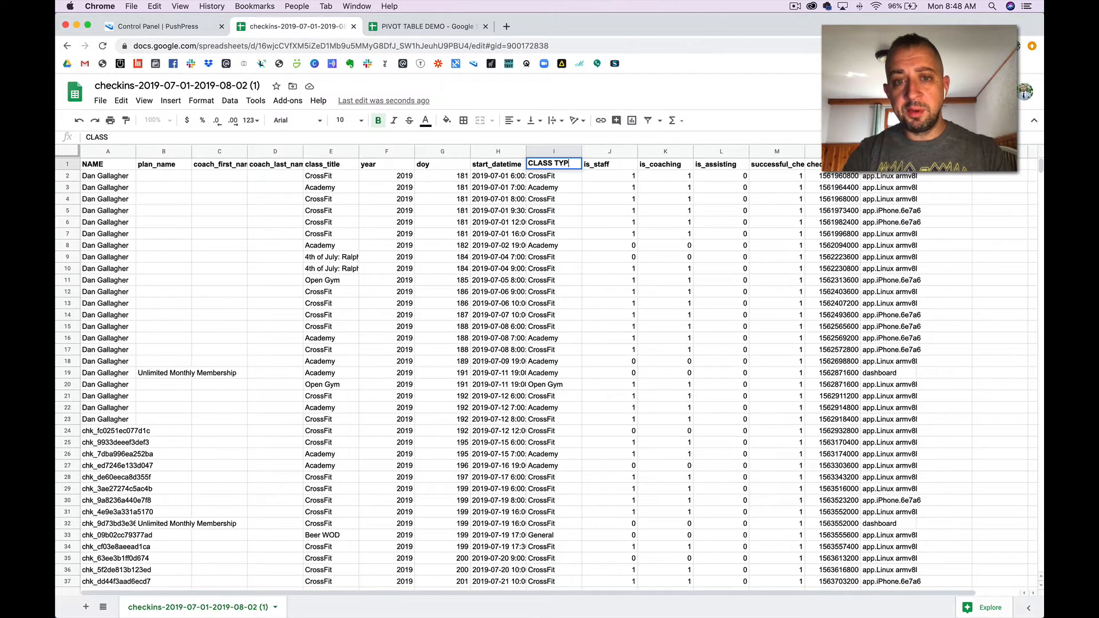
type("E")
key("Return")
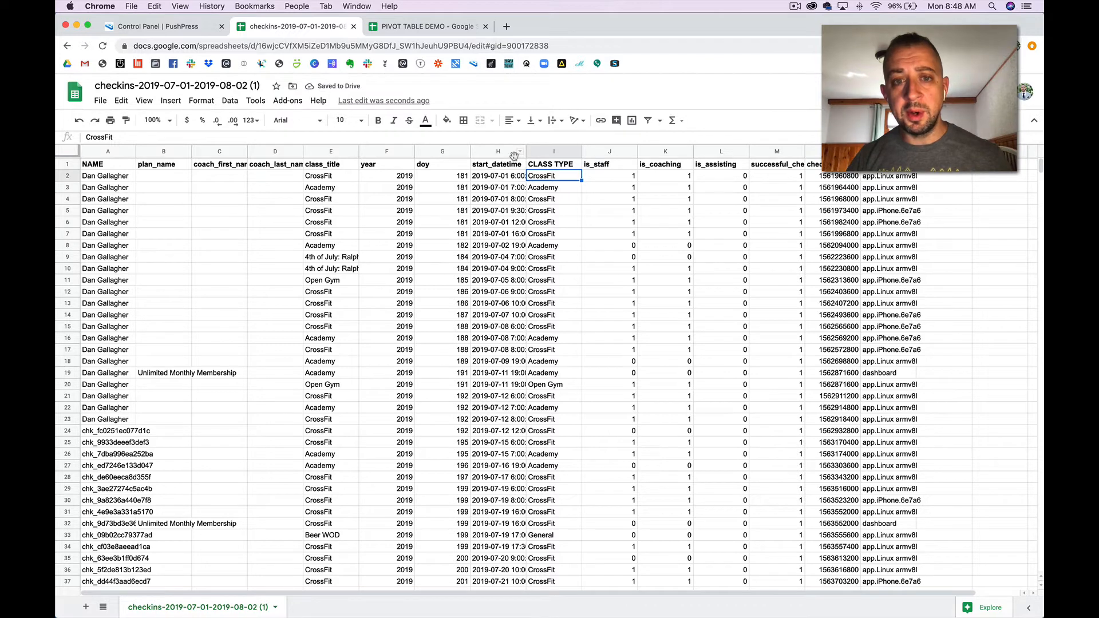
- Widen the start_datetime column to fit the full dates and times, and select its first data cell
left_click_drag(526, 152, 561, 152)
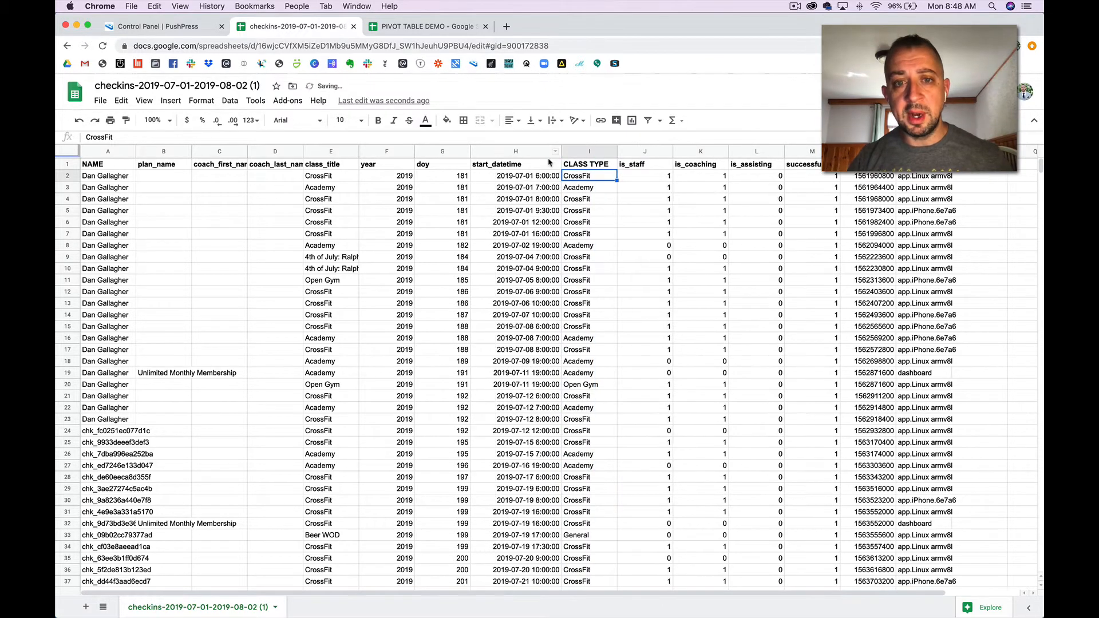
left_click(516, 177)
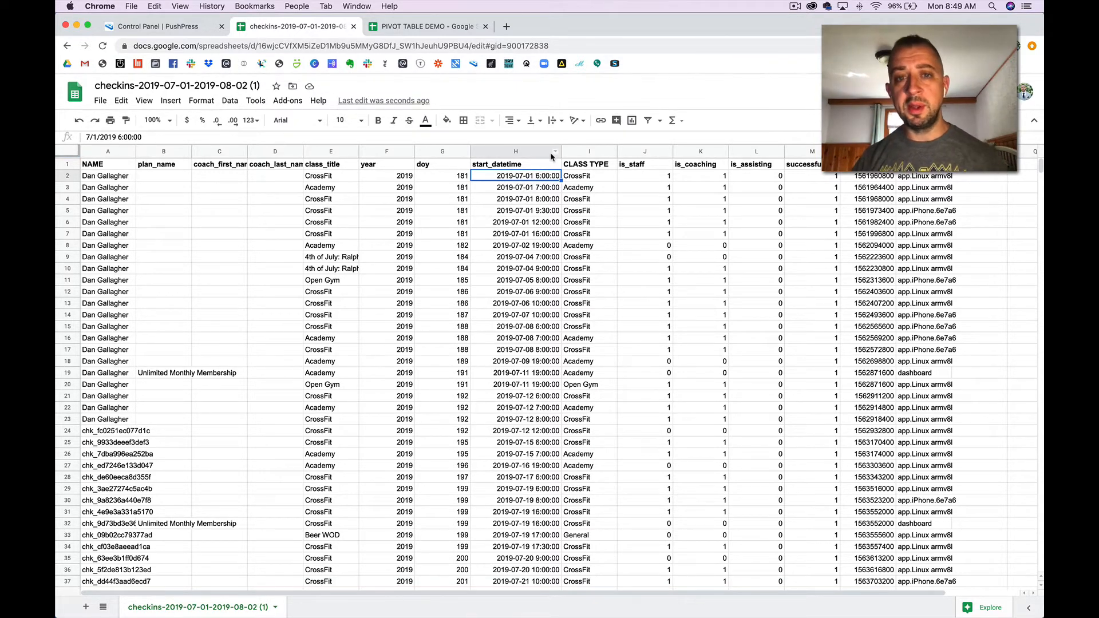
- Insert two empty columns between the start_datetime and CLASS TYPE columns
left_click(580, 151)
right_click(581, 152)
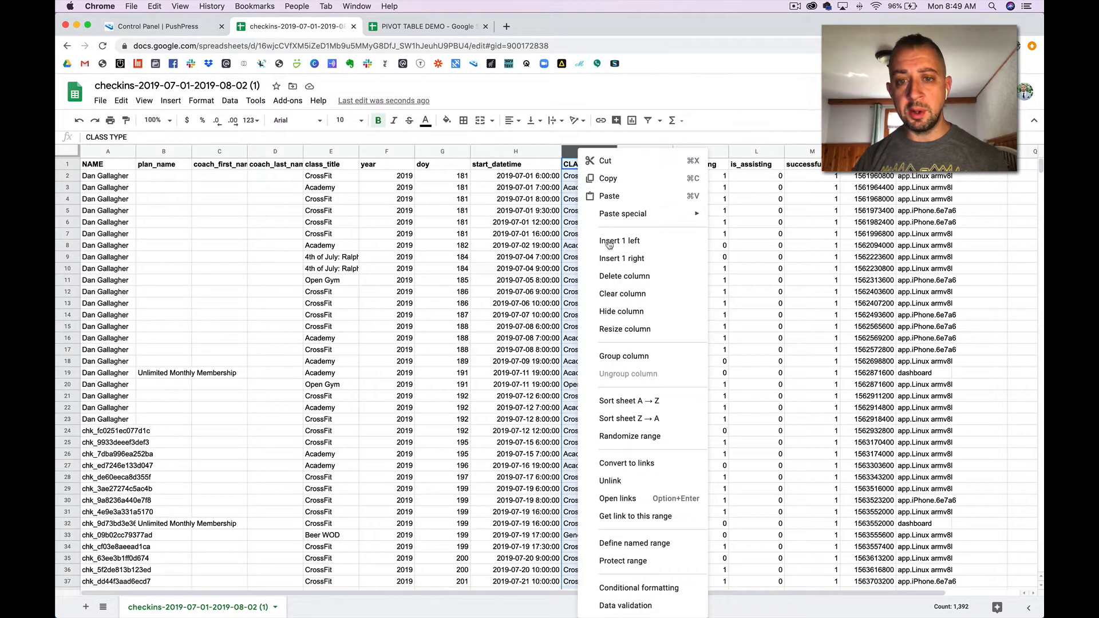
left_click(610, 241)
right_click(573, 152)
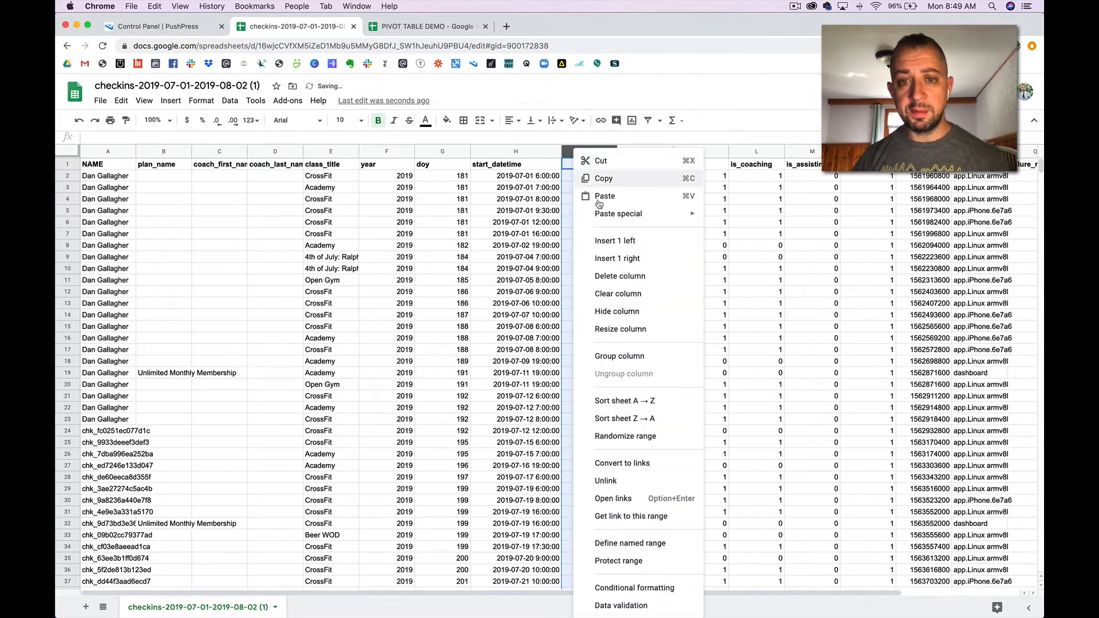
left_click(608, 258)
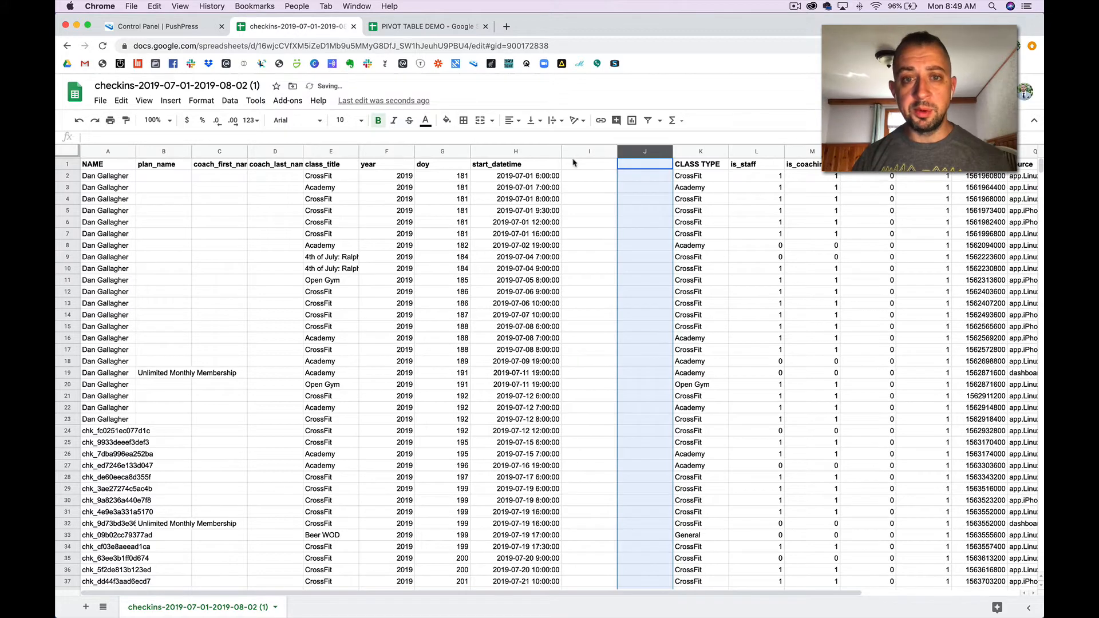
- Enter the headers DATE in cell I1 and TIME in cell J1 of the two empty columns
left_click(573, 163)
type("TIME")
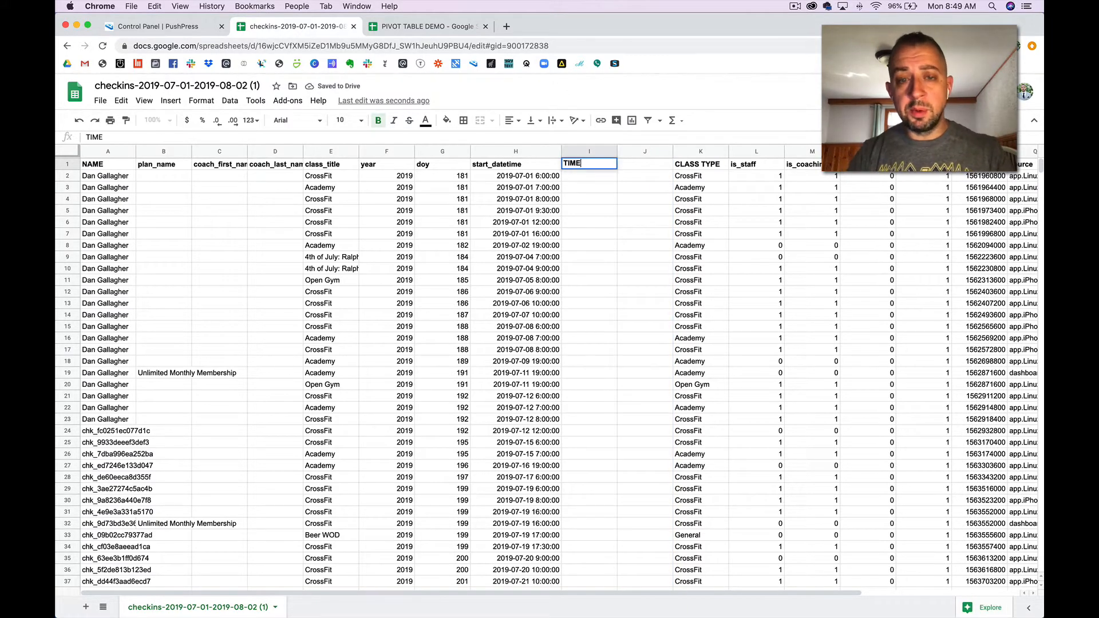
key("BackSpace")
key("BackSpace")
key("BackSpace")
type("DATE")
key("Tab")
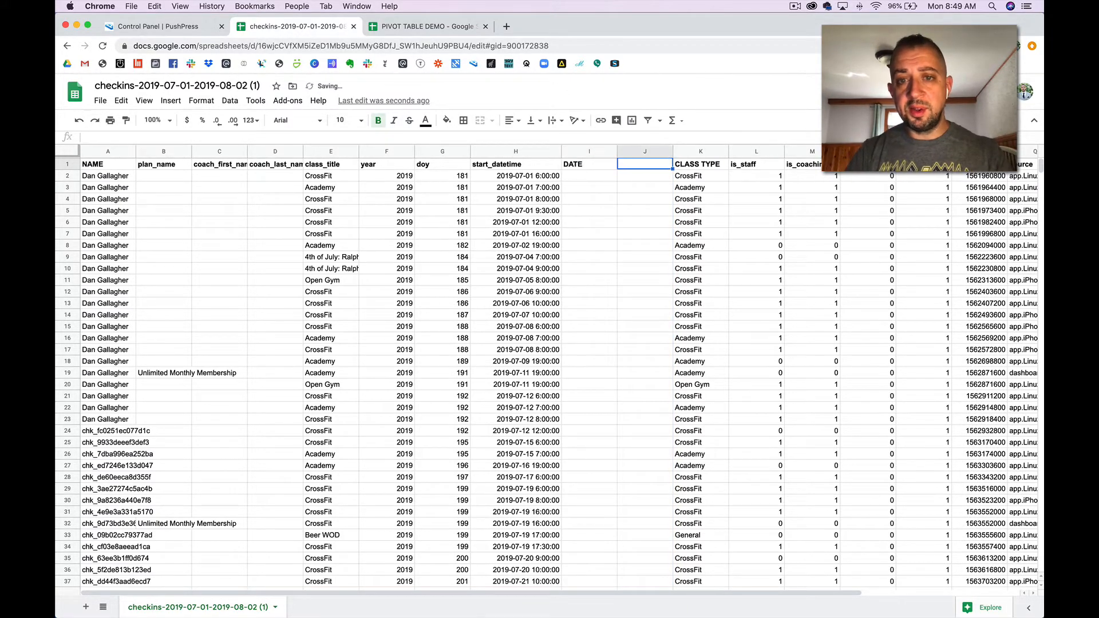
type("TIME")
key("Return")
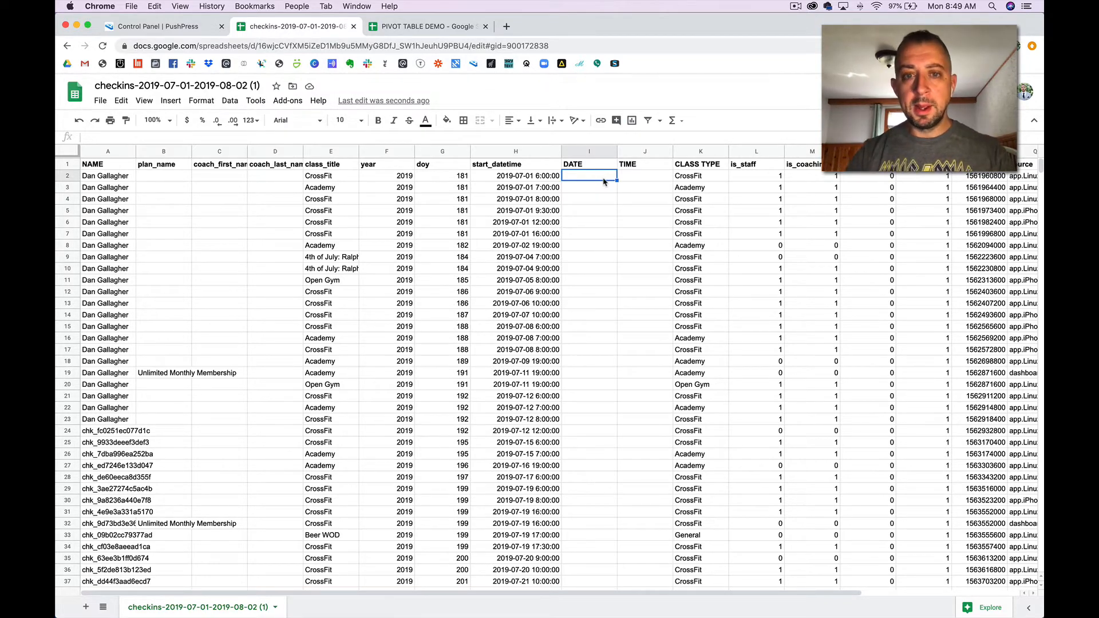
- Enter the formula =INT(H2) in cell I2 to extract the date from the first start_datetime value
type("=")
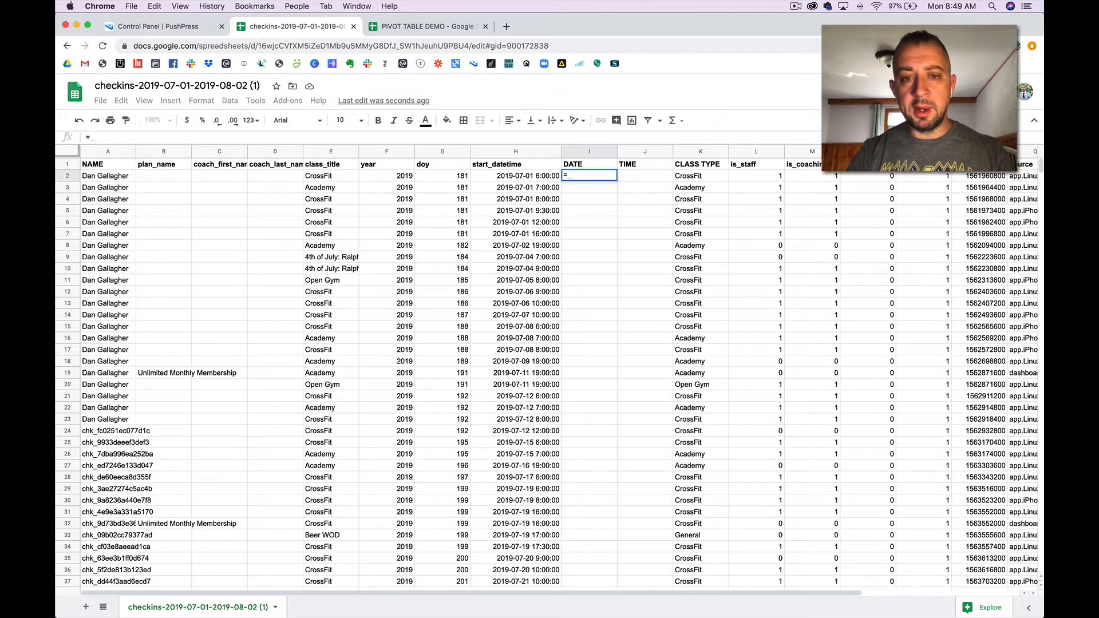
type("INT(")
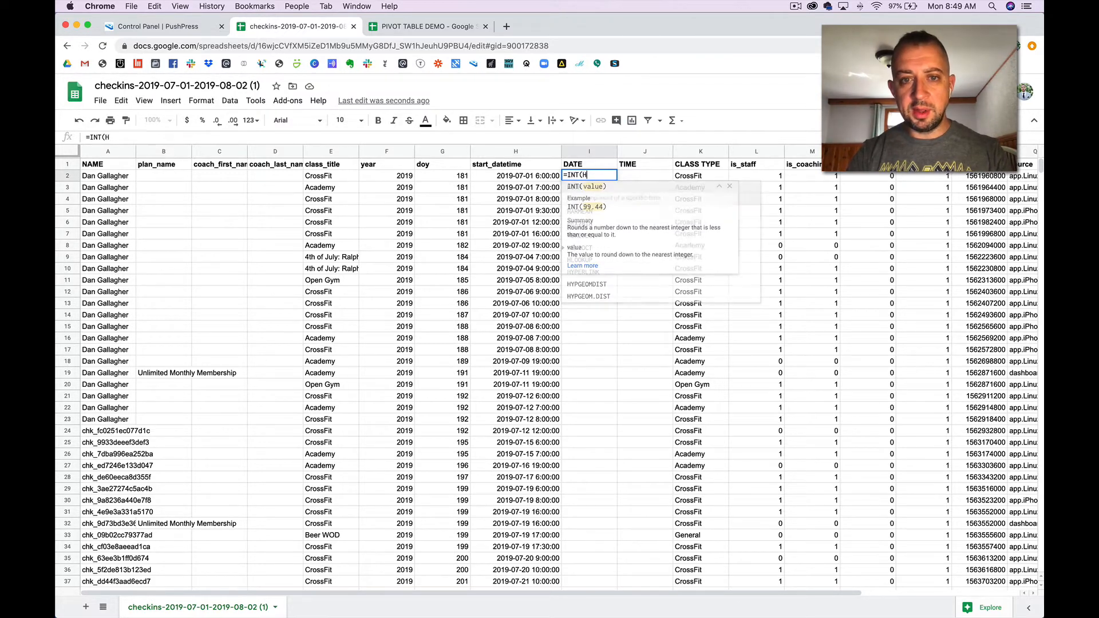
type("H2)")
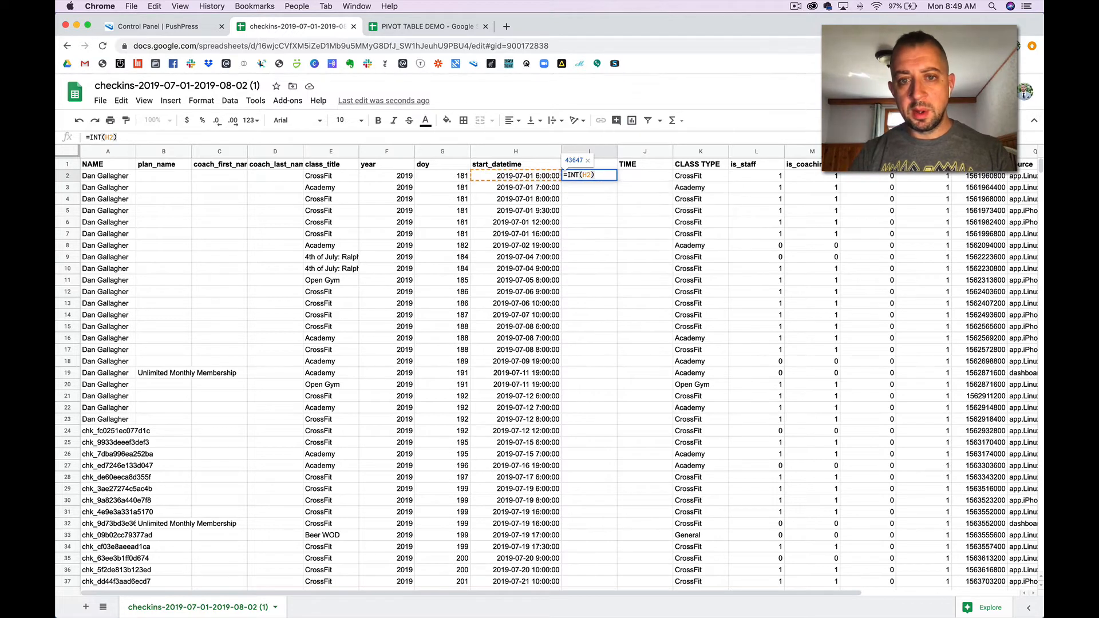
key("Return")
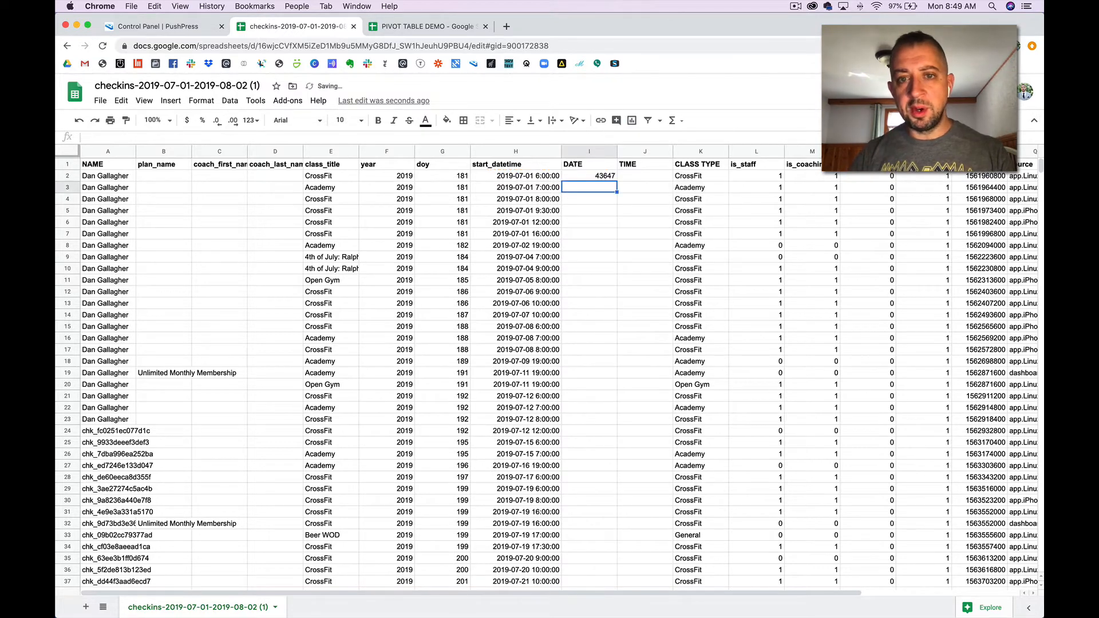
- Apply the Date number format to cell I2 in the DATE column
left_click(595, 177)
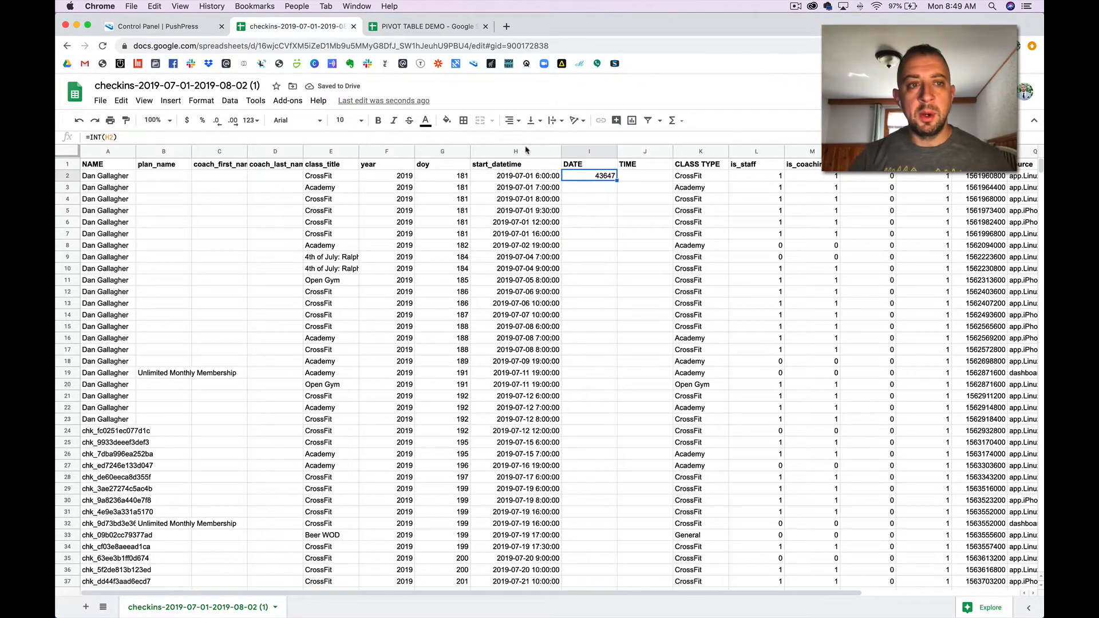
left_click(209, 100)
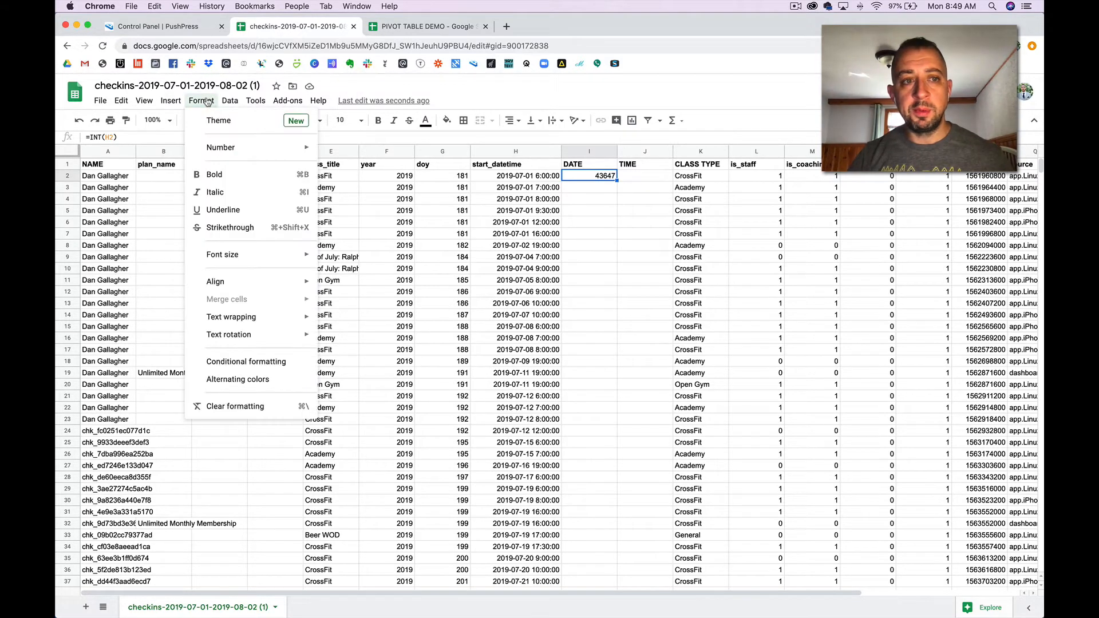
mouse_move(256, 150)
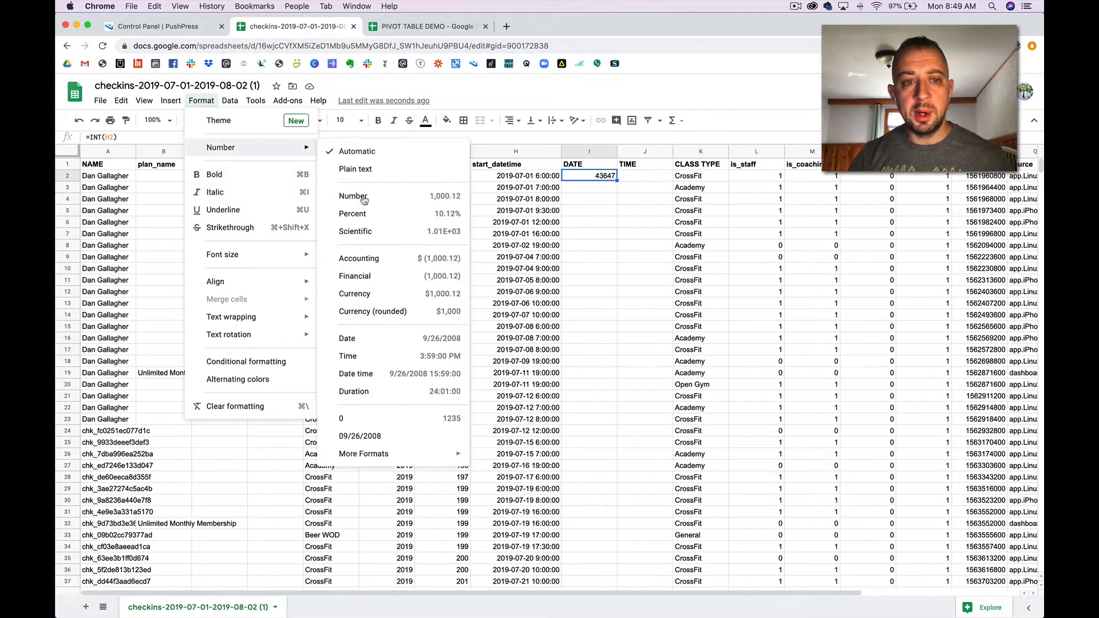
left_click(367, 339)
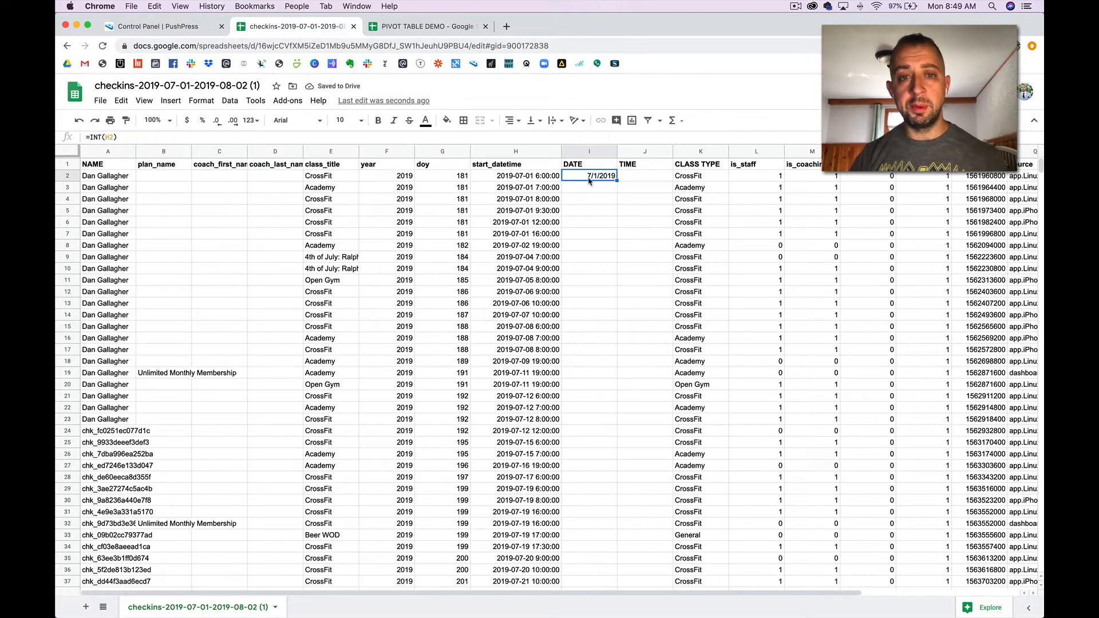
- Enter the formula =H2-INT(H2) in cell J2 to extract the time from the first start_datetime value
left_click(638, 178)
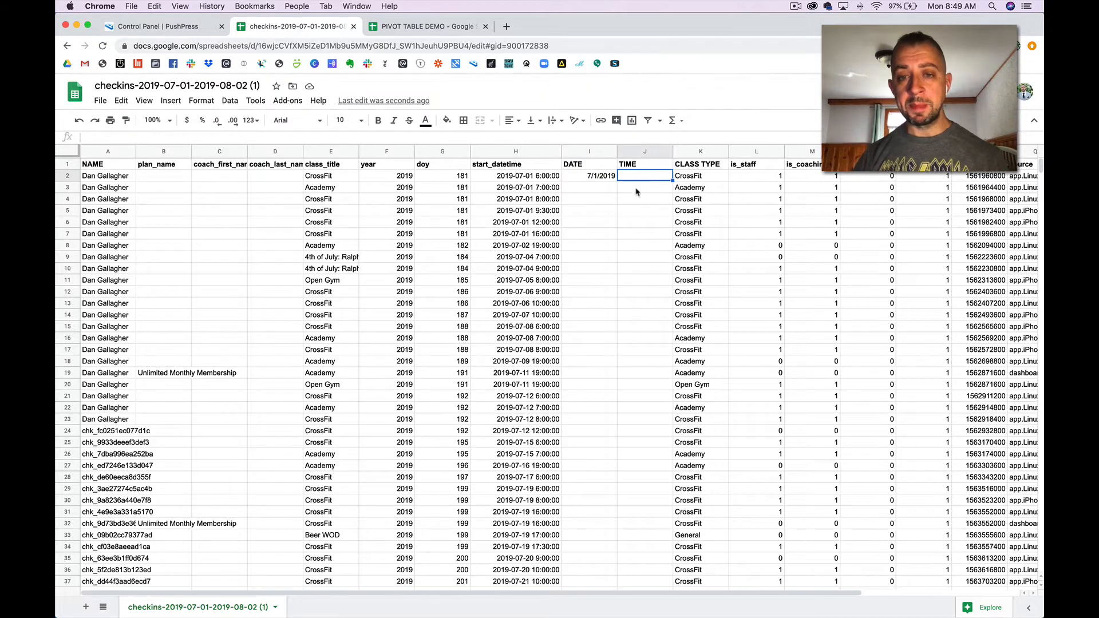
type("=")
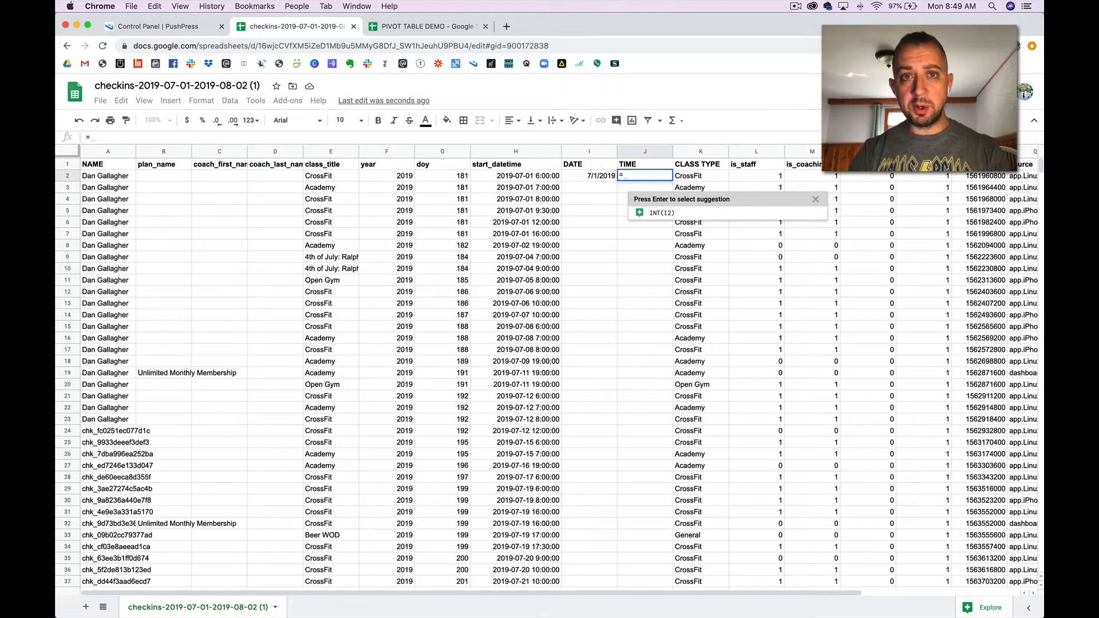
type("H2")
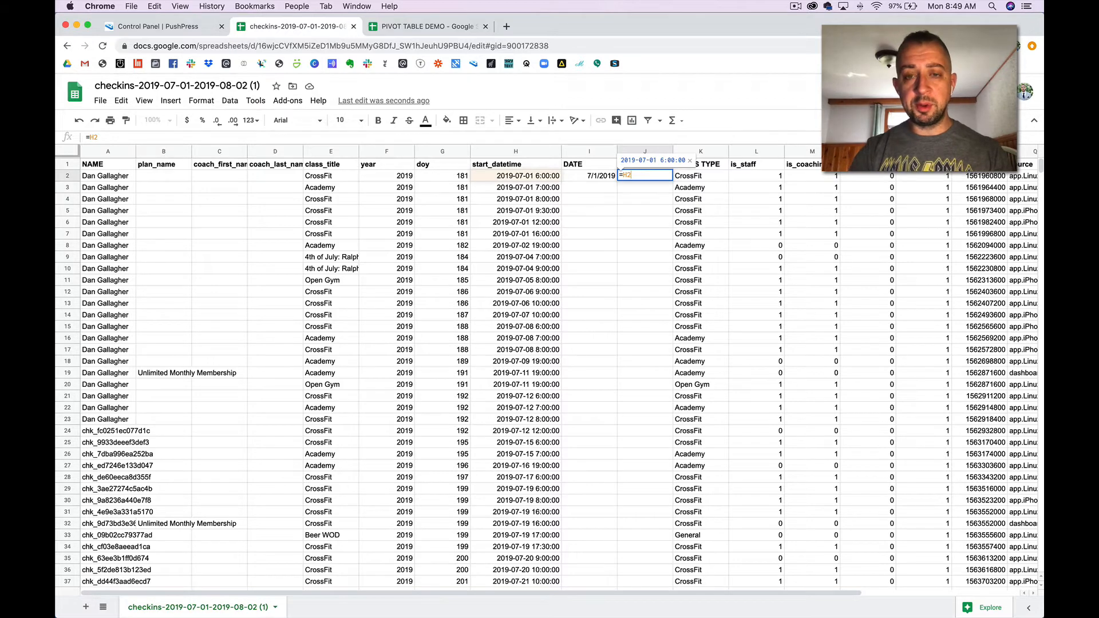
type("-")
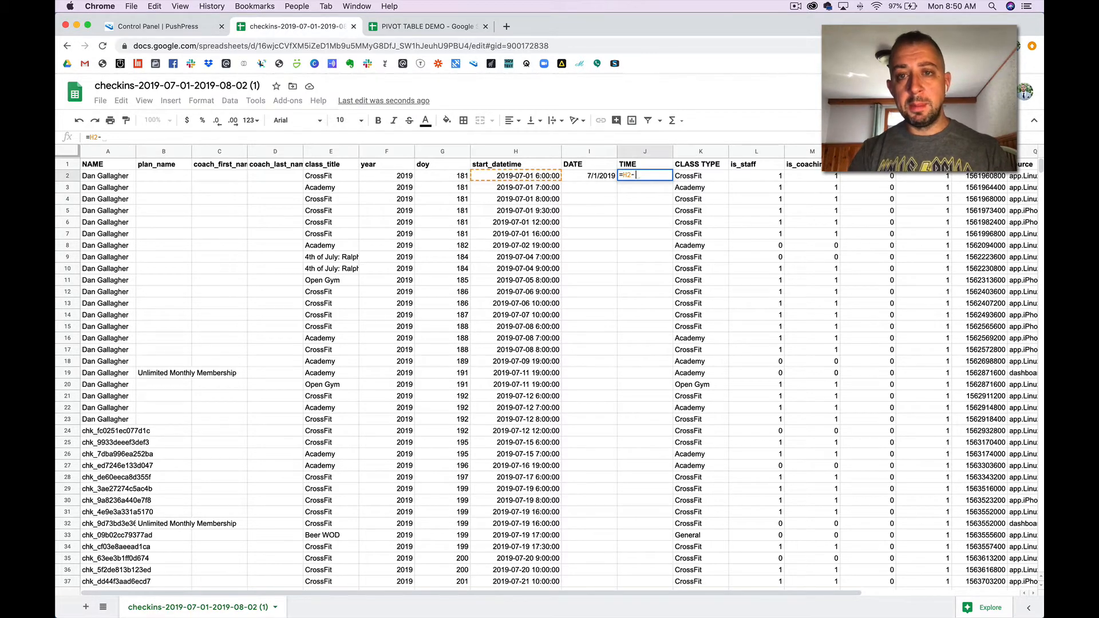
type("INT(H2")
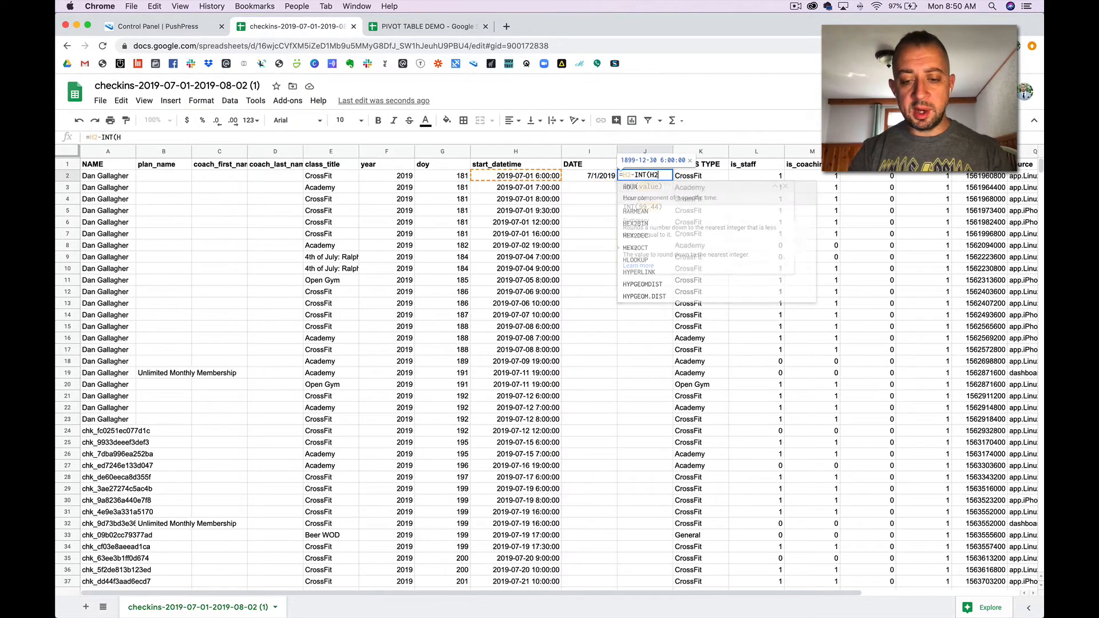
type(")")
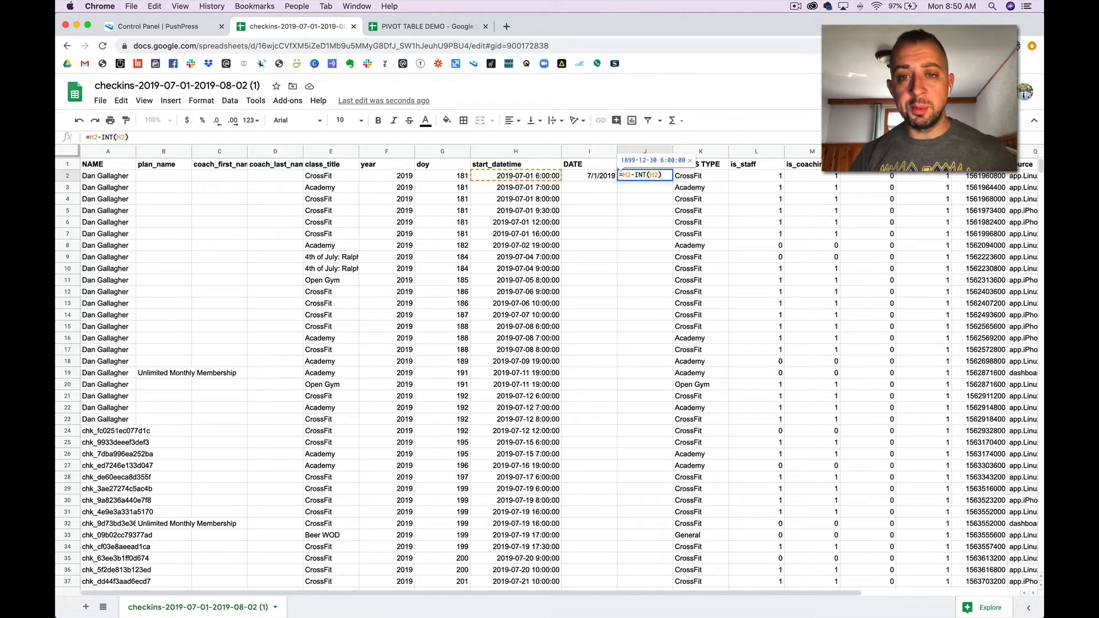
key("Return")
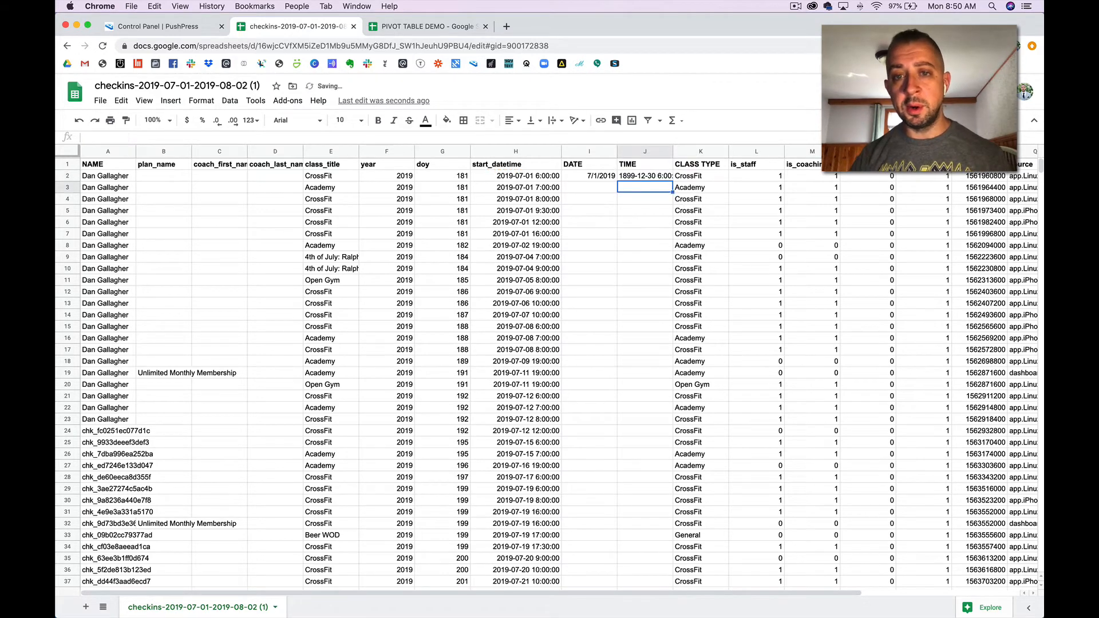
- Apply the Time number format to cell J2 in the TIME column
left_click(644, 178)
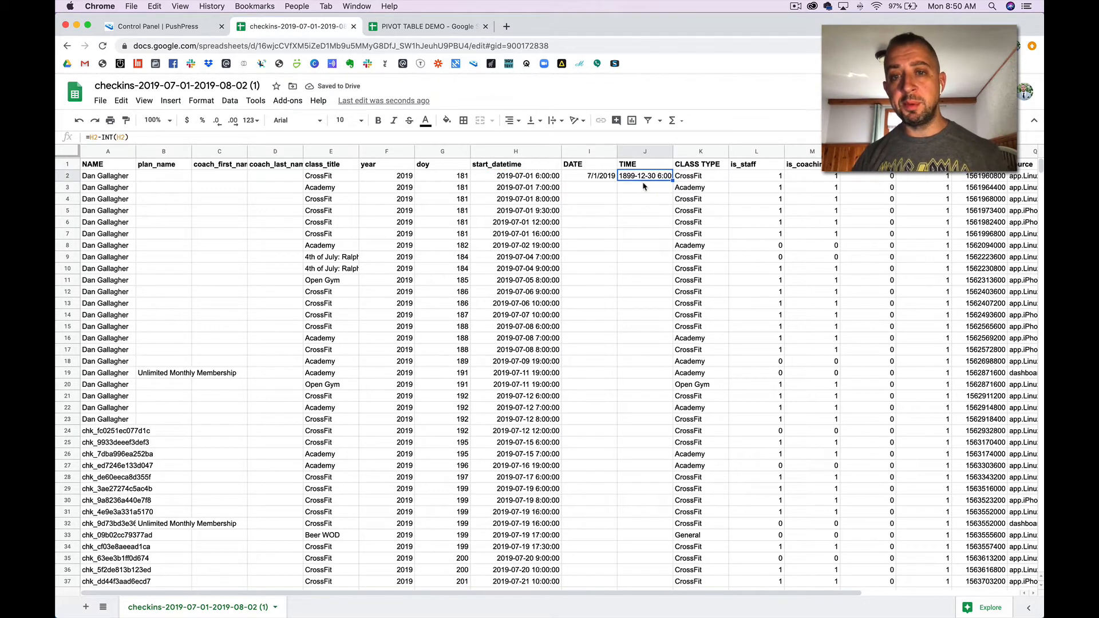
left_click(201, 101)
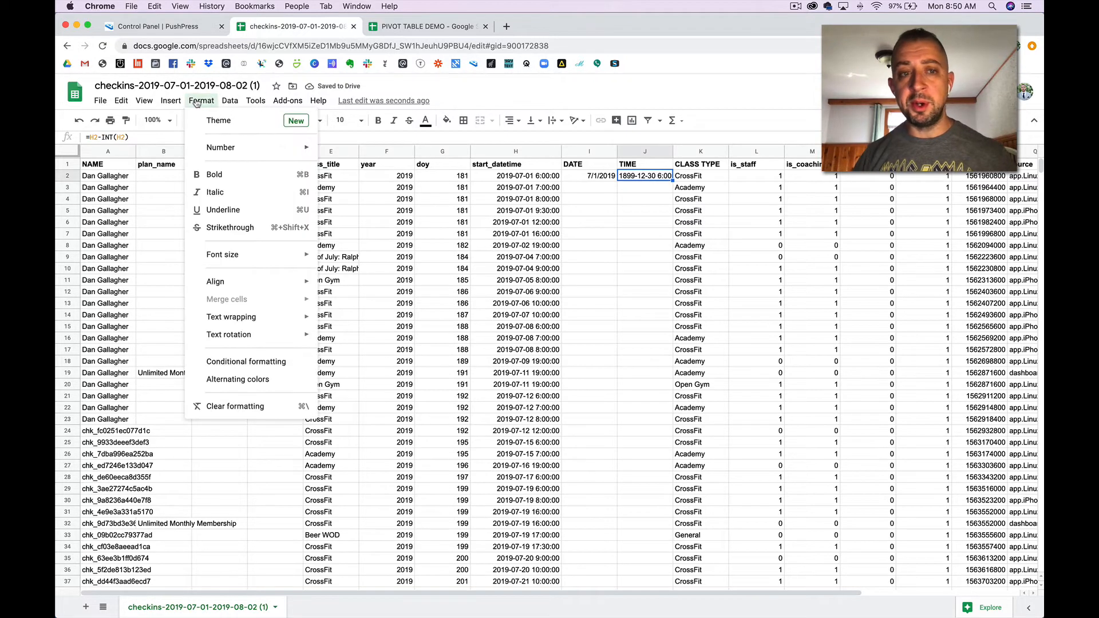
mouse_move(213, 148)
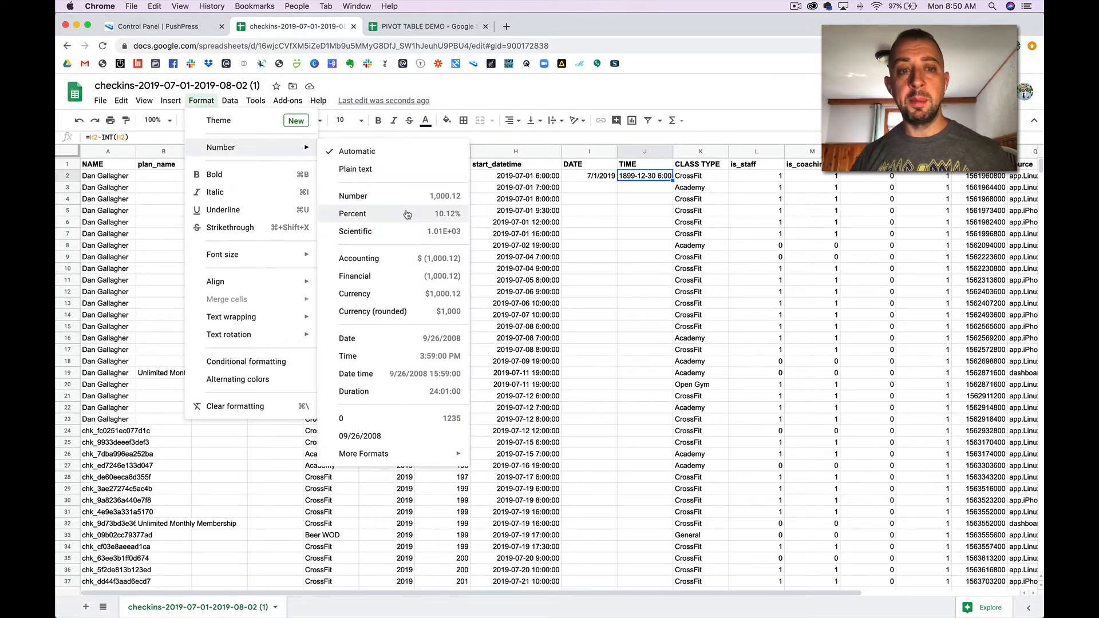
left_click(376, 356)
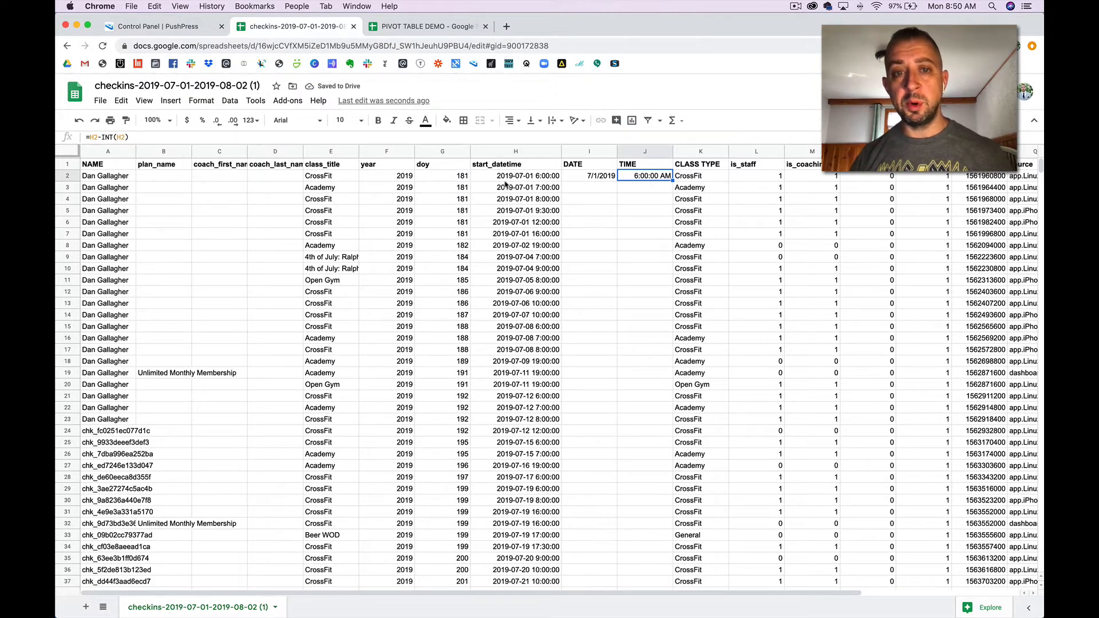
- Fill the DATE formula down to row 12 and the TIME formula down to row 13
left_click(614, 180)
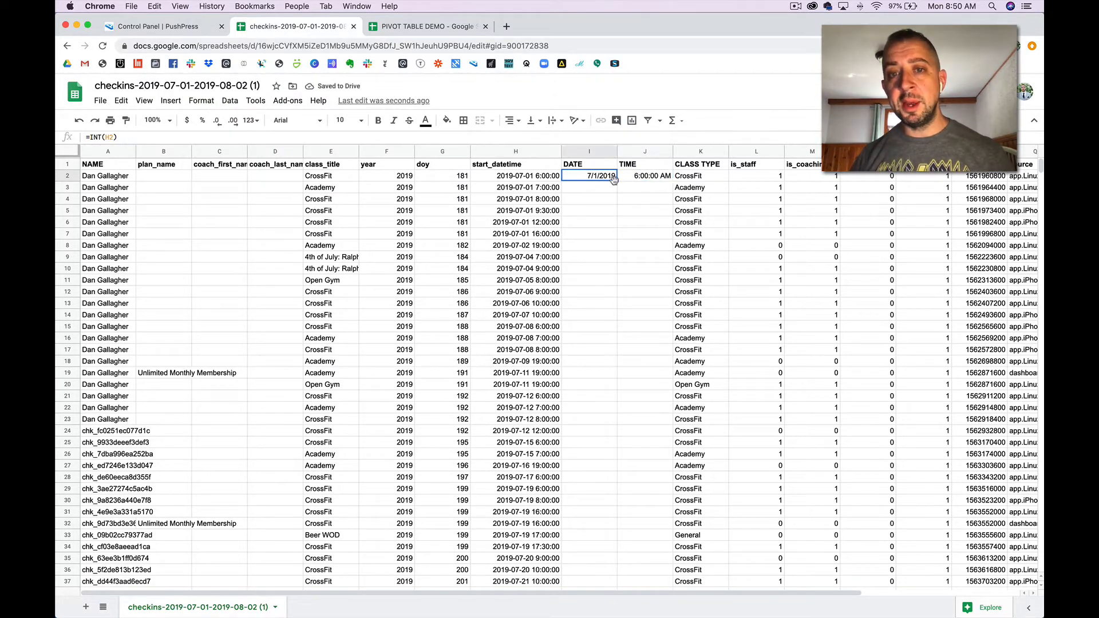
left_click_drag(617, 179, 619, 294)
left_click(664, 179)
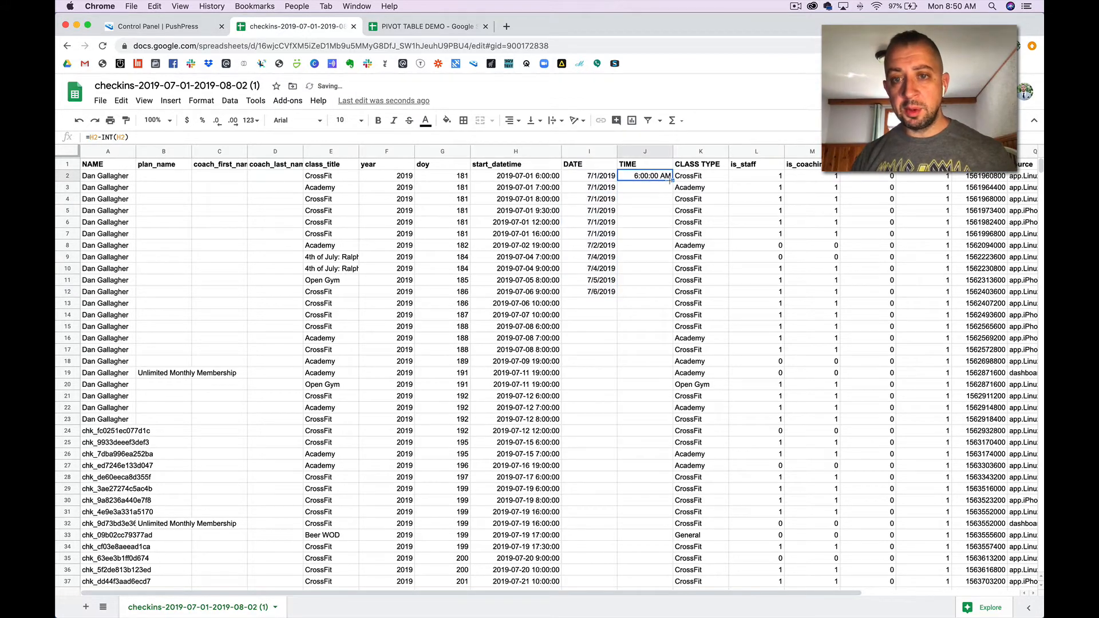
left_click_drag(671, 181, 669, 305)
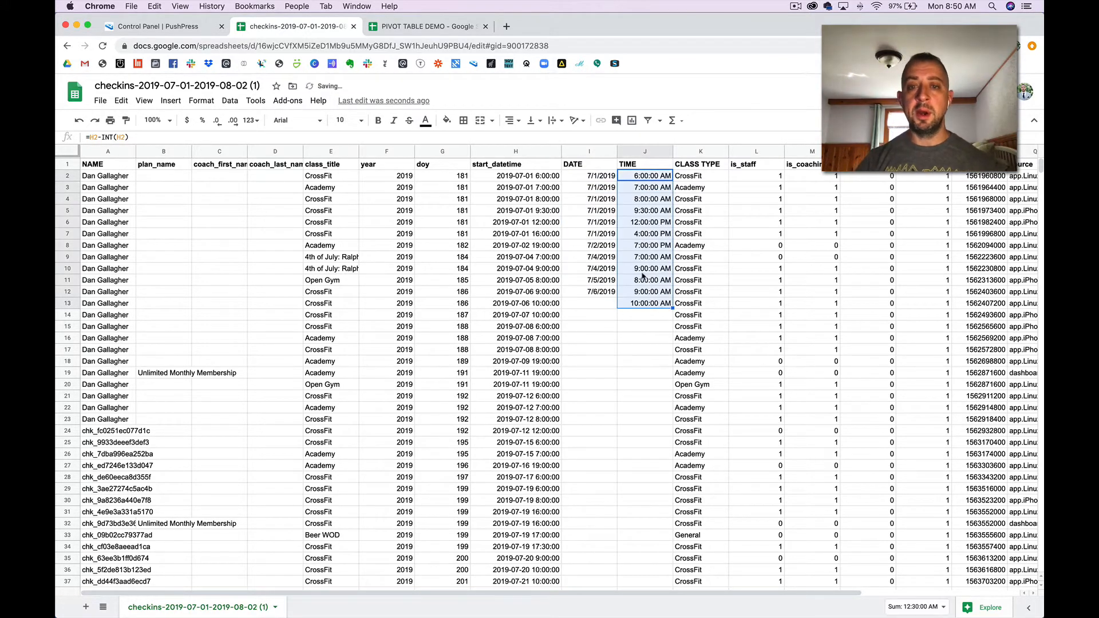
left_click(645, 337)
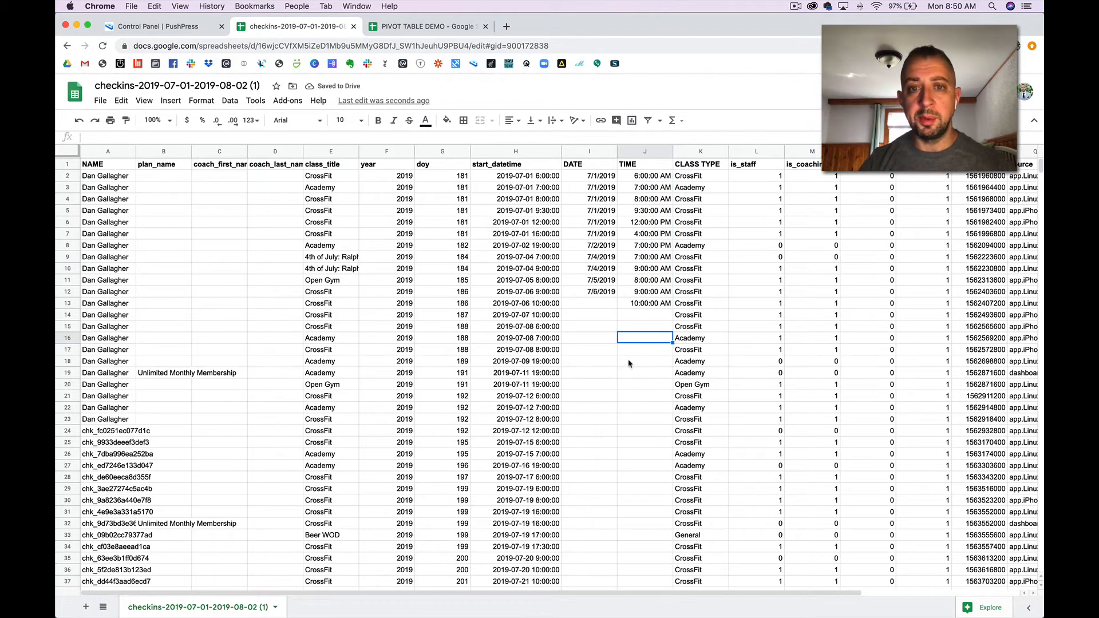
- Copy the DATE and TIME cells I2:J12 and paste them in place as values only, then check a pasted cell in each column
left_click(101, 202)
left_click_drag(588, 180, 671, 295)
key("cmd+c")
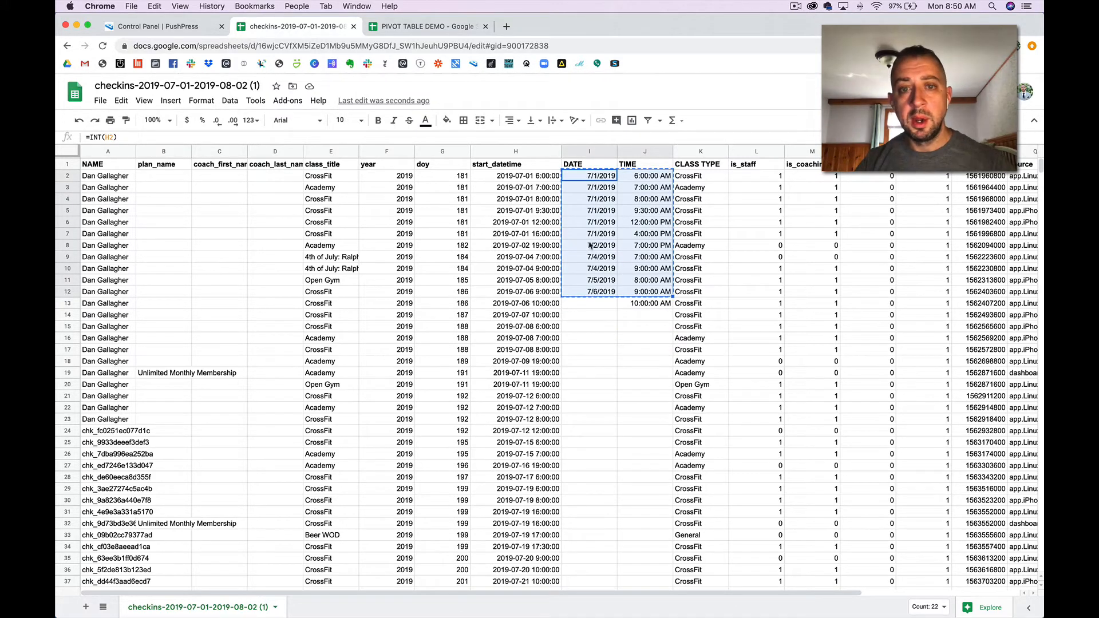
right_click(593, 180)
mouse_move(645, 306)
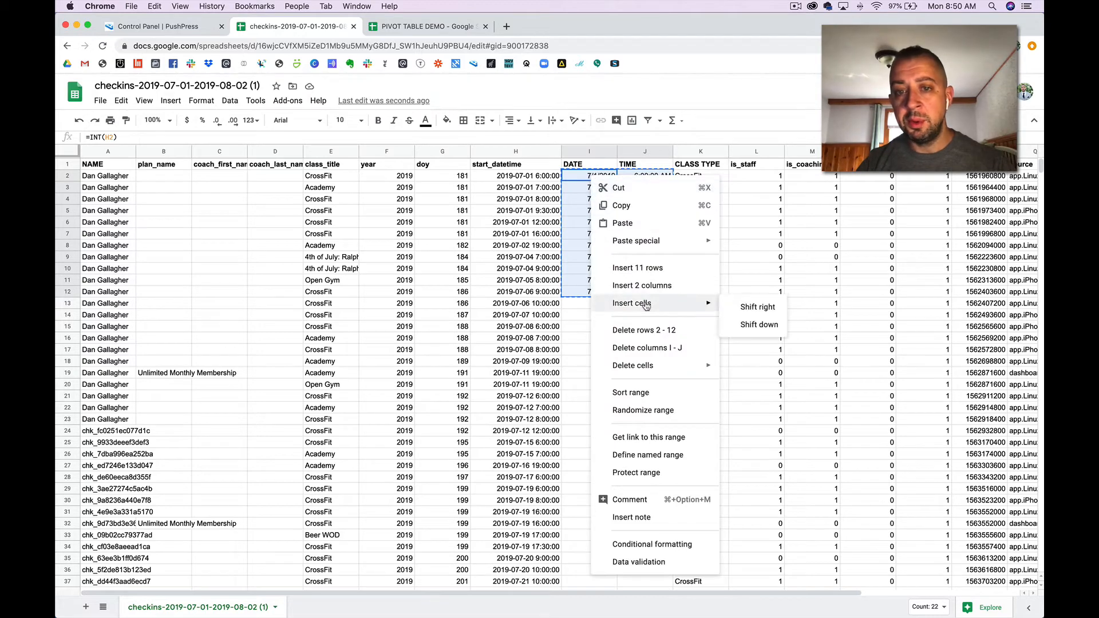
mouse_move(646, 241)
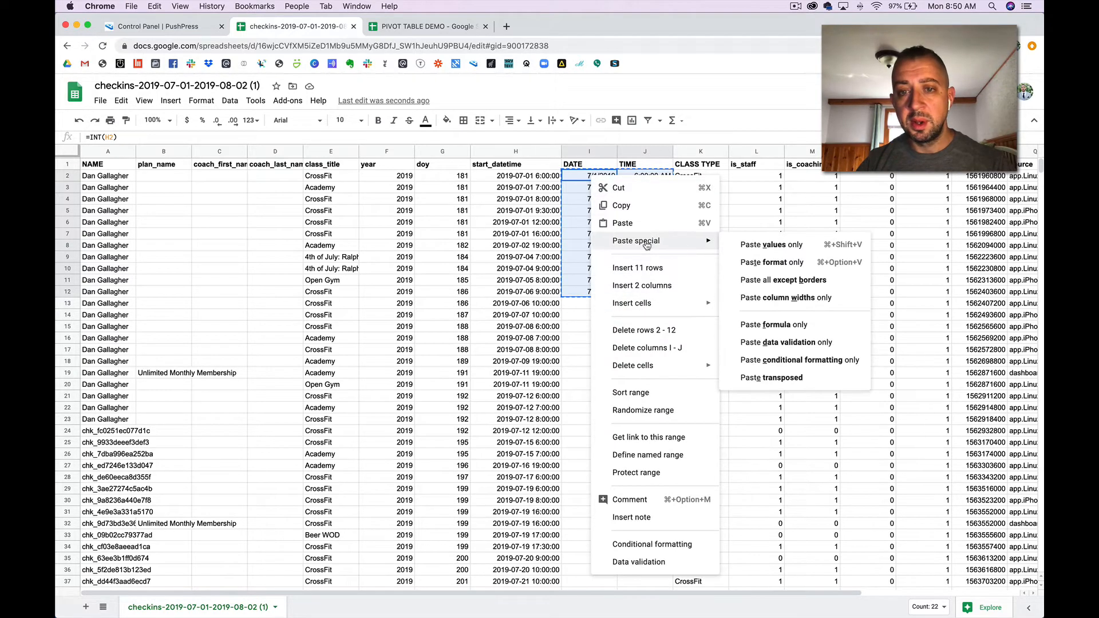
left_click(755, 252)
left_click(602, 201)
left_click(665, 214)
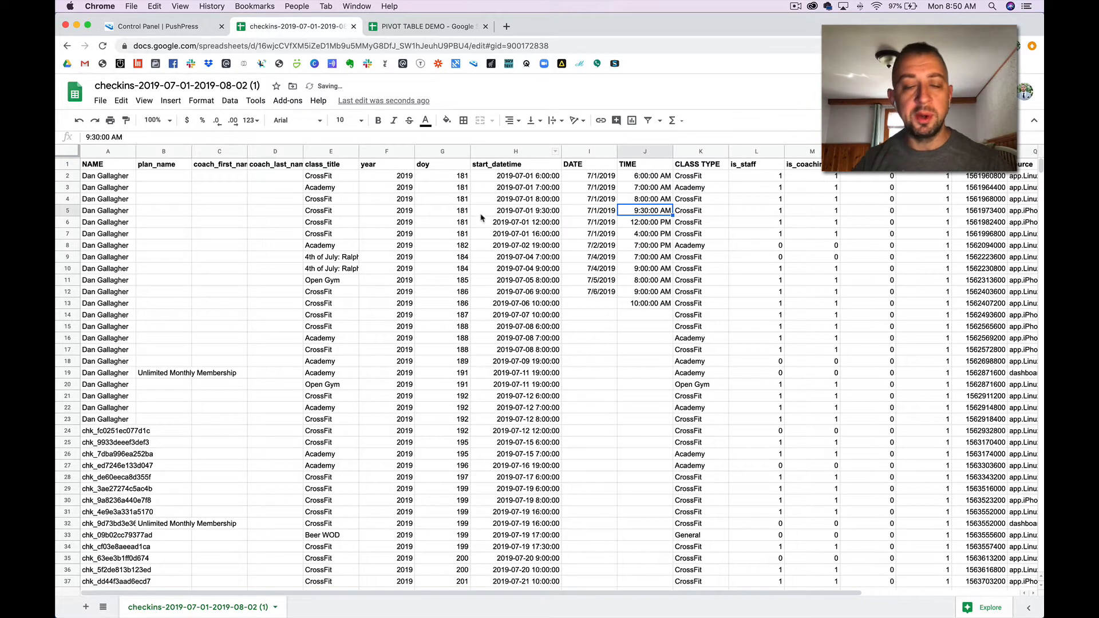
- Switch to the PIVOT TABLE DEMO spreadsheet and create a pivot table on a new sheet from the entire FIXED IMPORT sheet
left_click(427, 27)
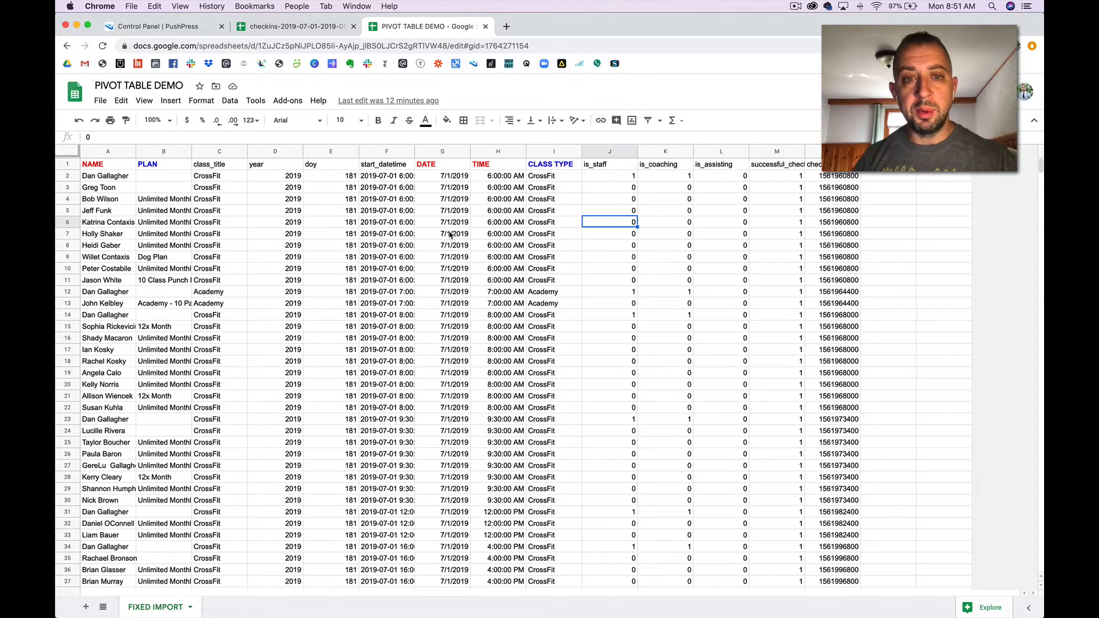
left_click(265, 267)
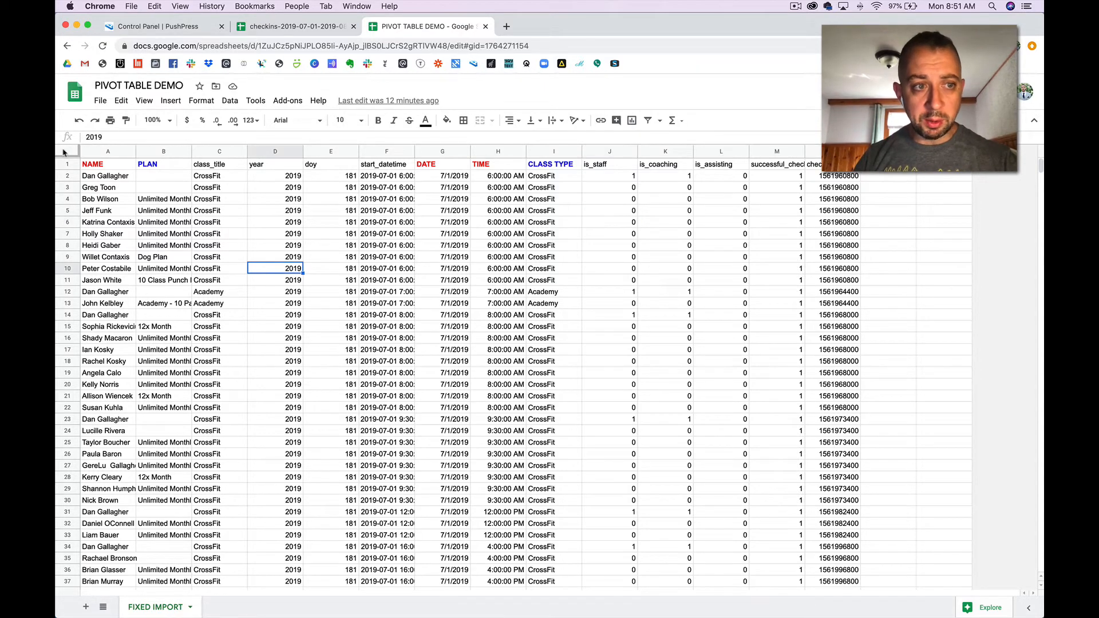
left_click(65, 151)
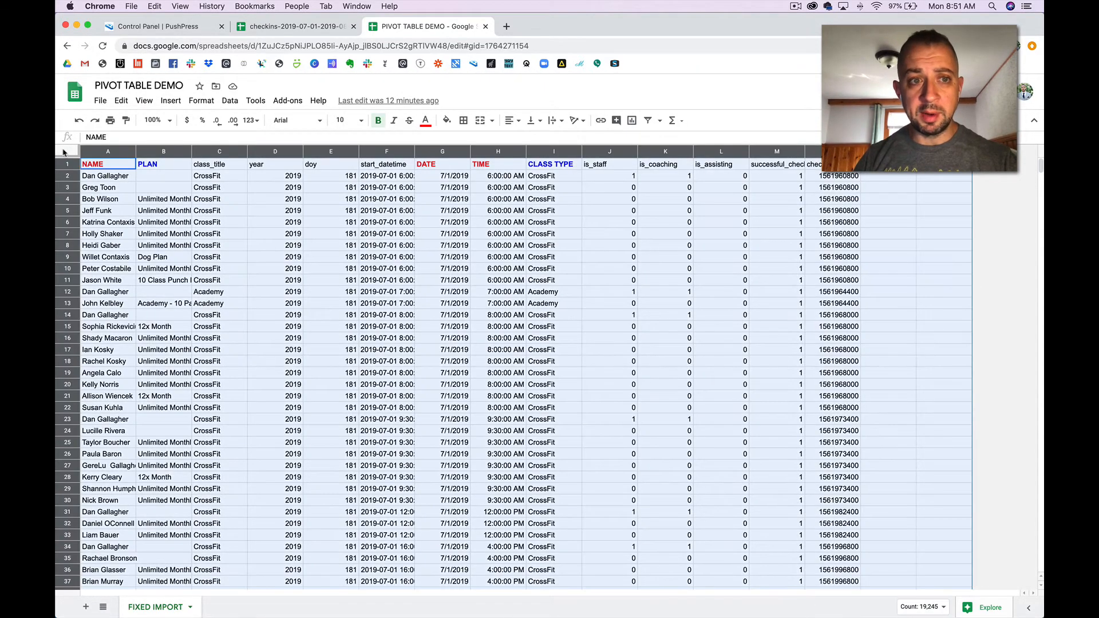
left_click(237, 102)
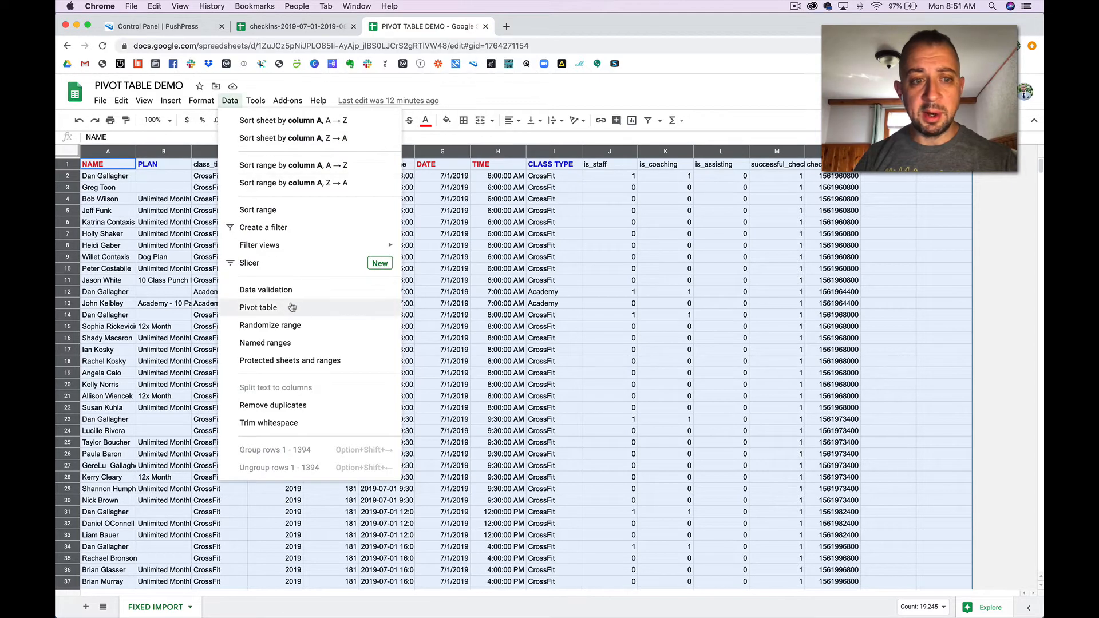
left_click(325, 311)
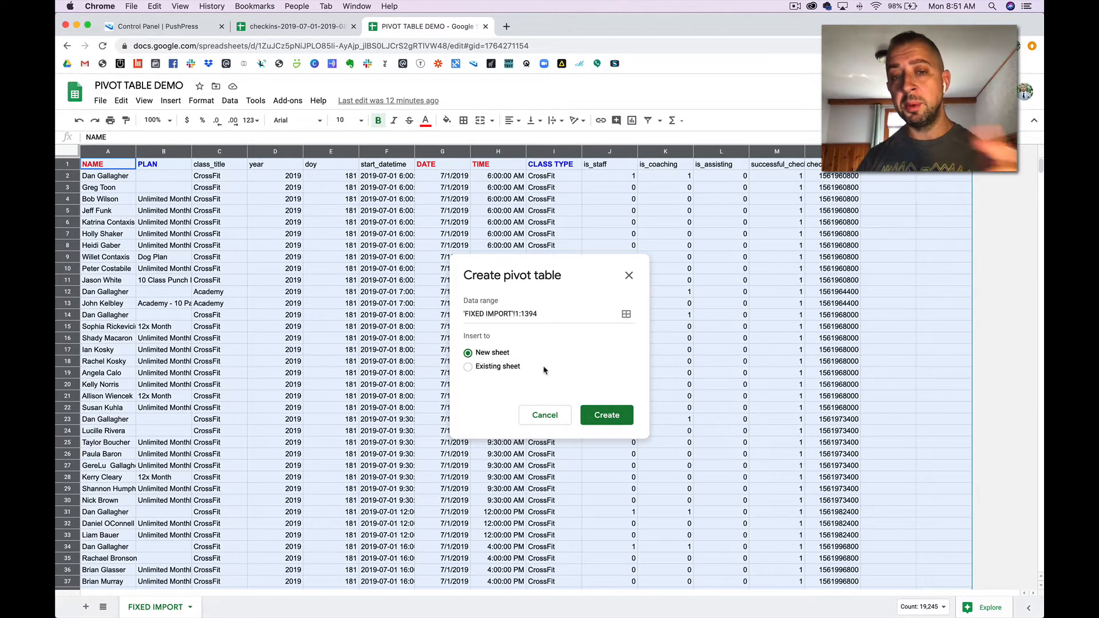
left_click(616, 423)
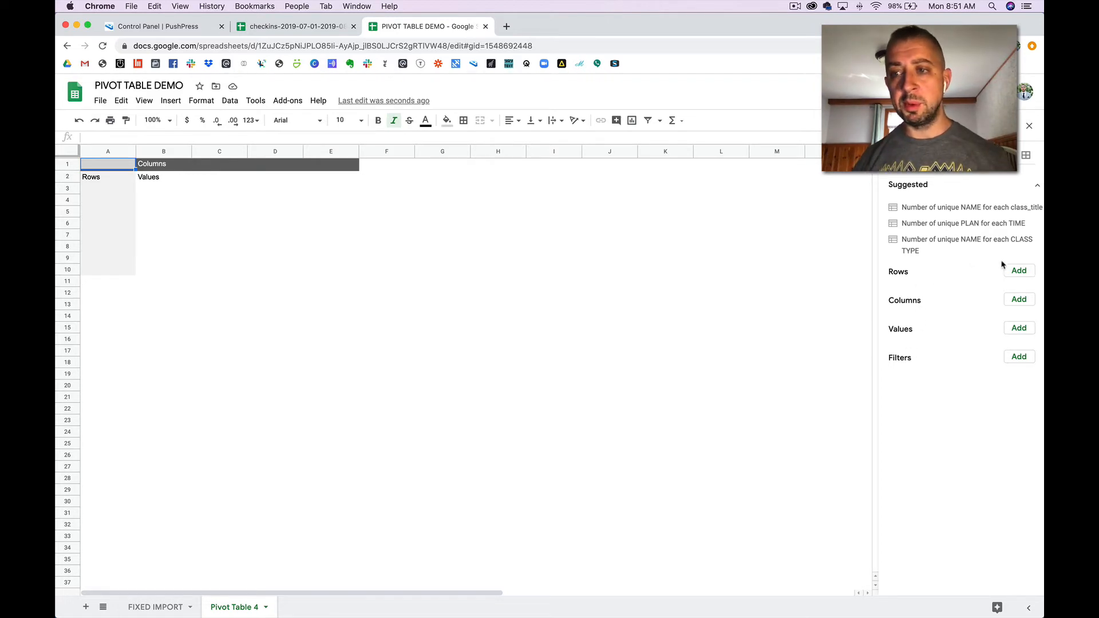
- Add CLASS TYPE and TIME, in that order, as row fields of the pivot table
left_click(1018, 272)
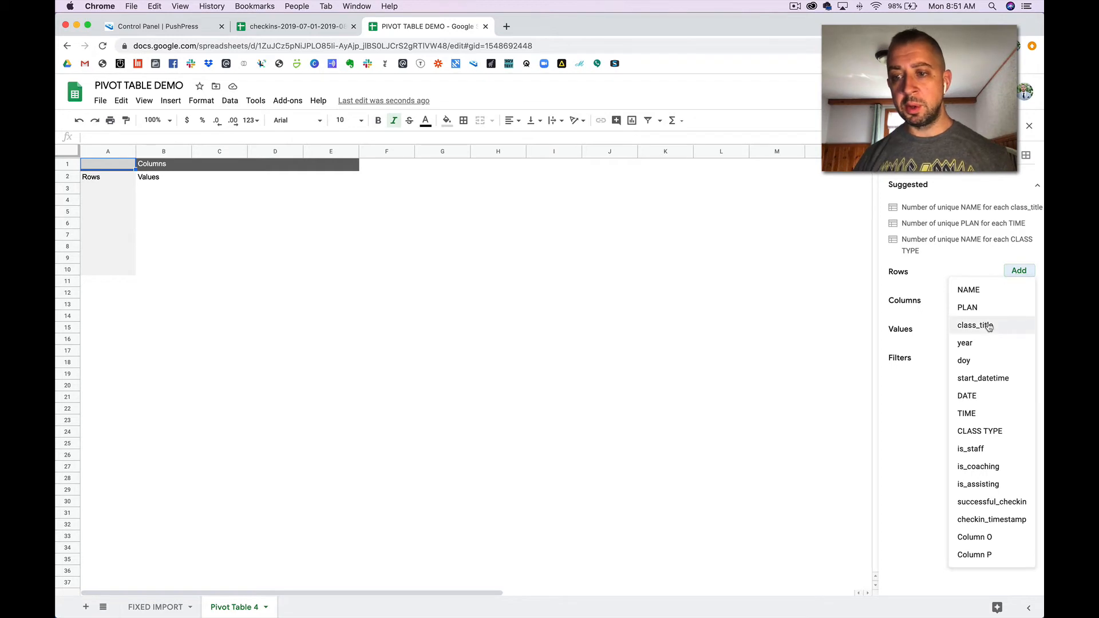
left_click(988, 432)
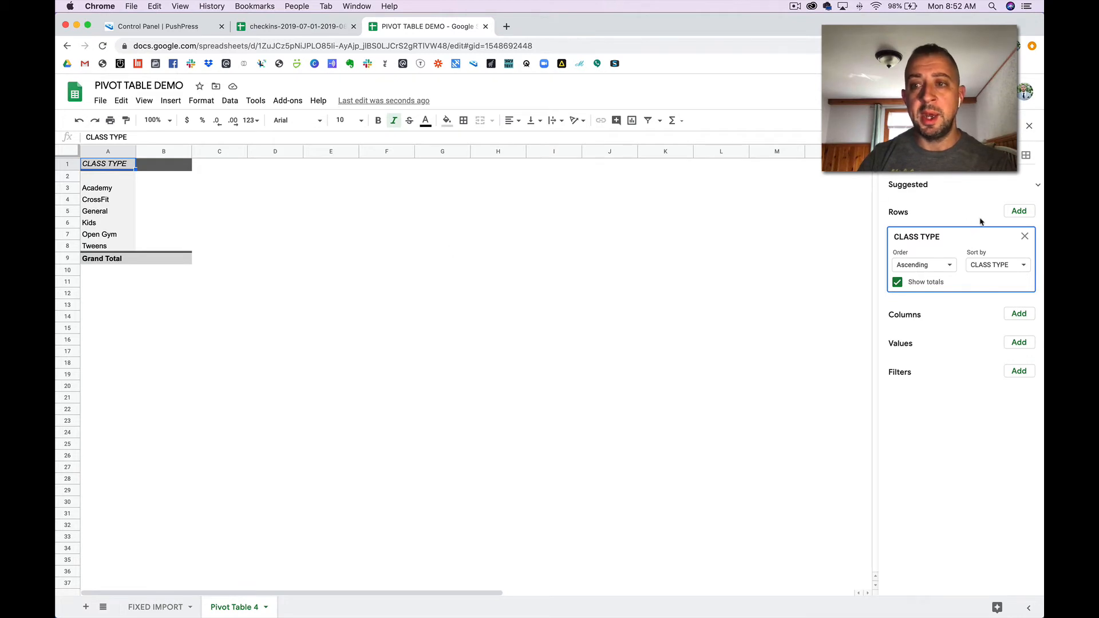
left_click(1019, 212)
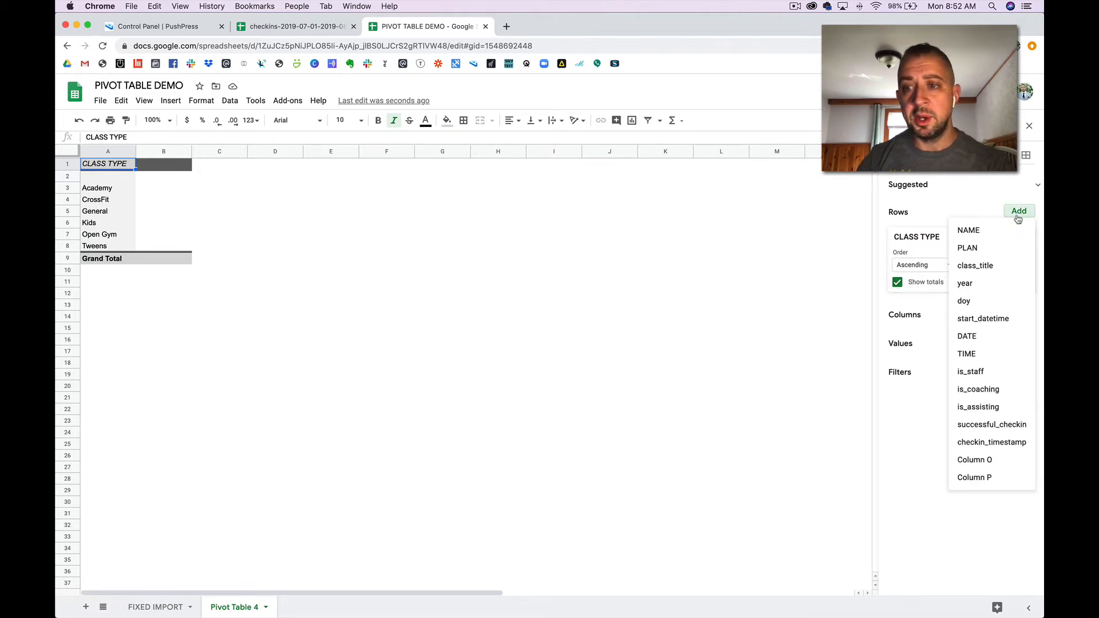
left_click(1000, 362)
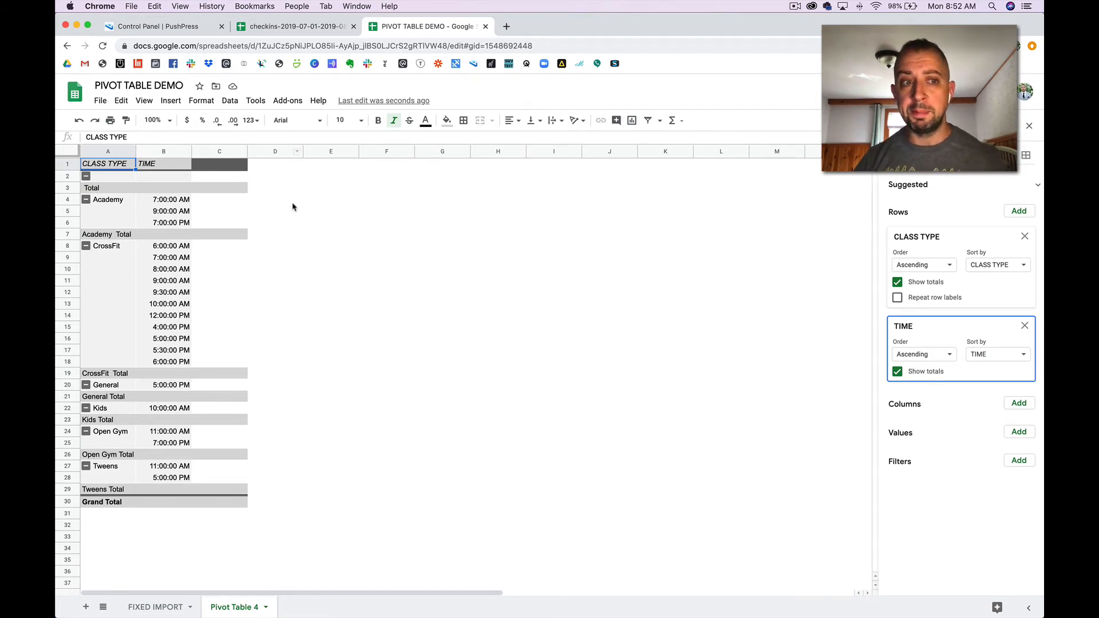
- Check the FIXED IMPORT source data, add successful_checkin as a SUM value in the pivot table, and widen column C to fit its header
left_click(148, 607)
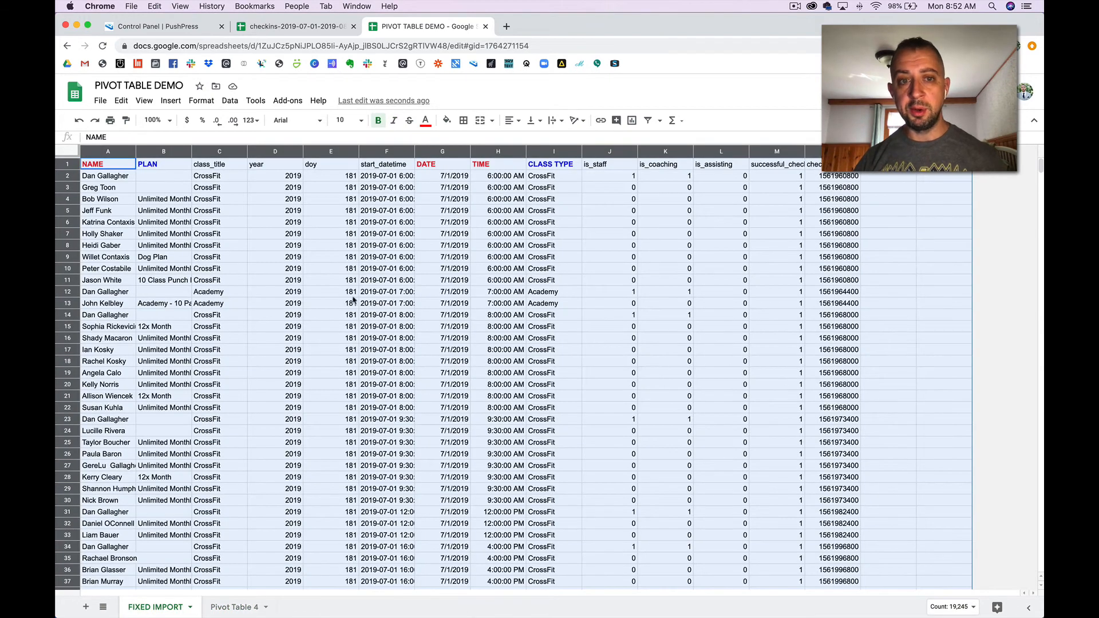
left_click(230, 608)
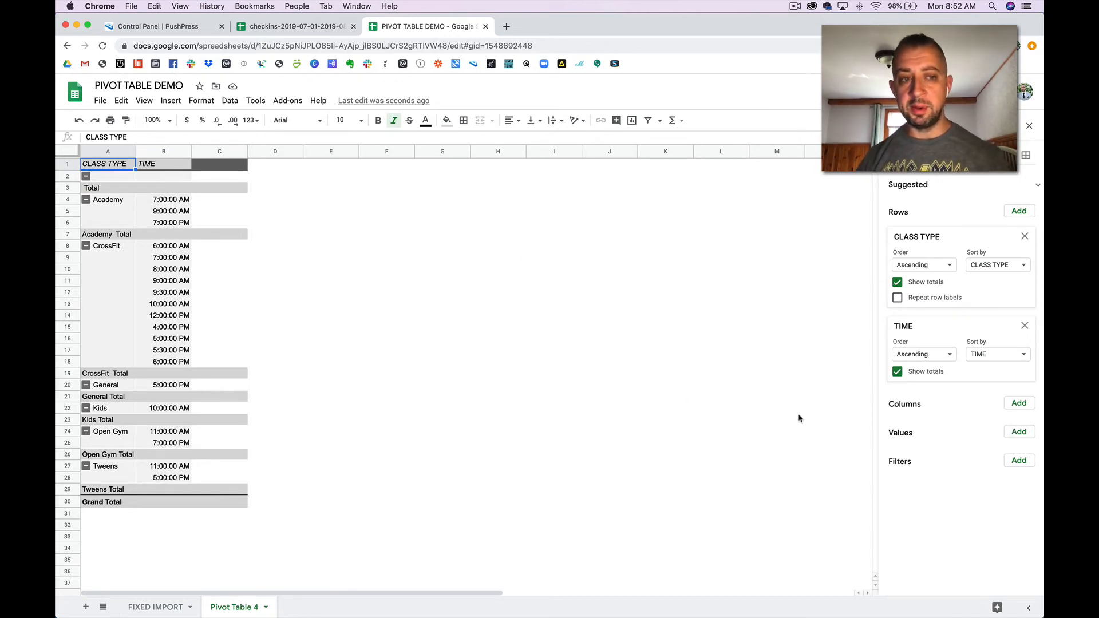
left_click(1013, 439)
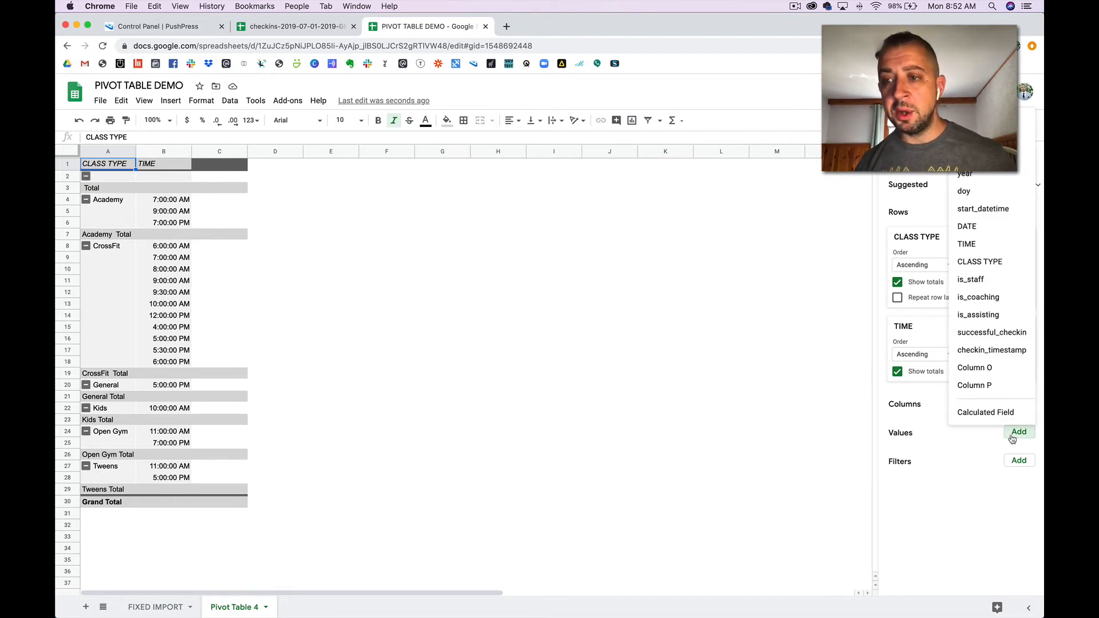
left_click(986, 335)
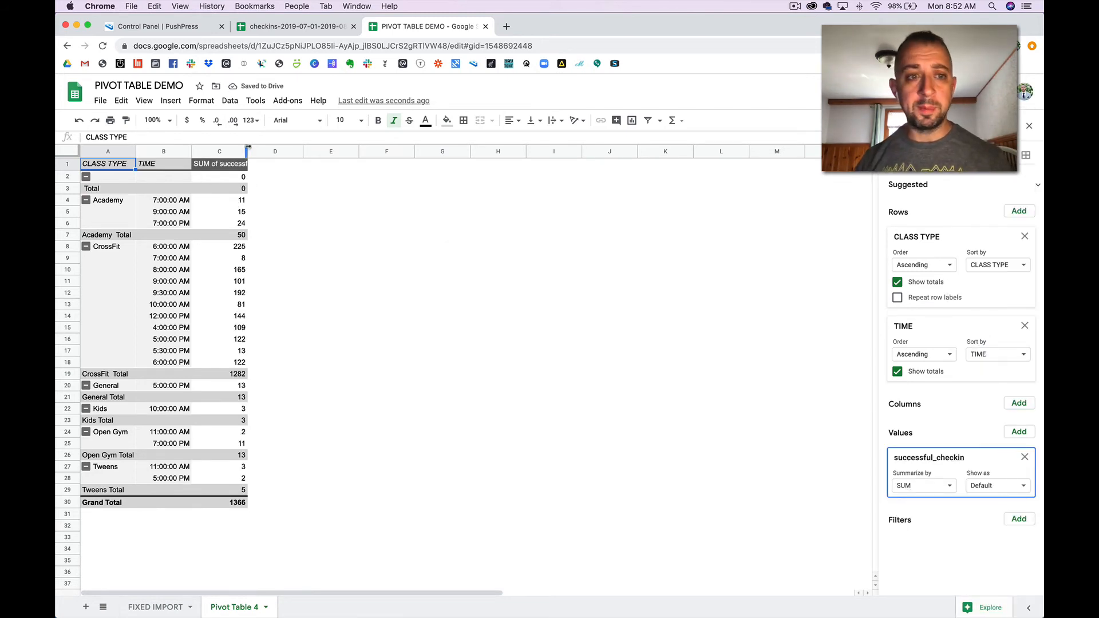
left_click_drag(248, 149, 282, 148)
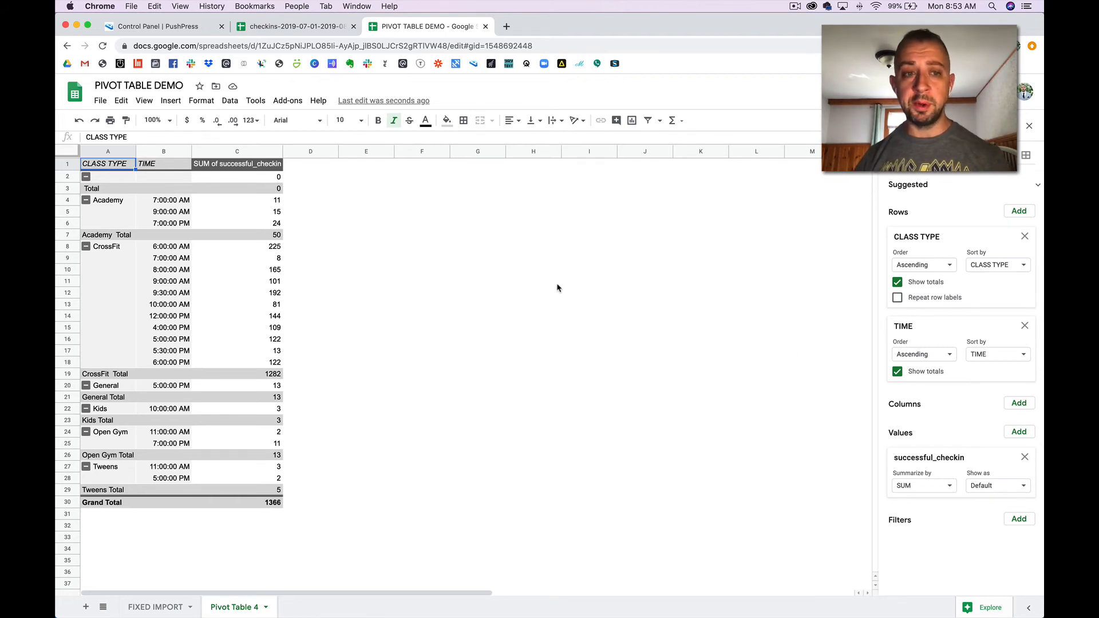
- Hide the pivot table editor by selecting an empty cell, and bring it back by selecting a cell inside the table
left_click(308, 200)
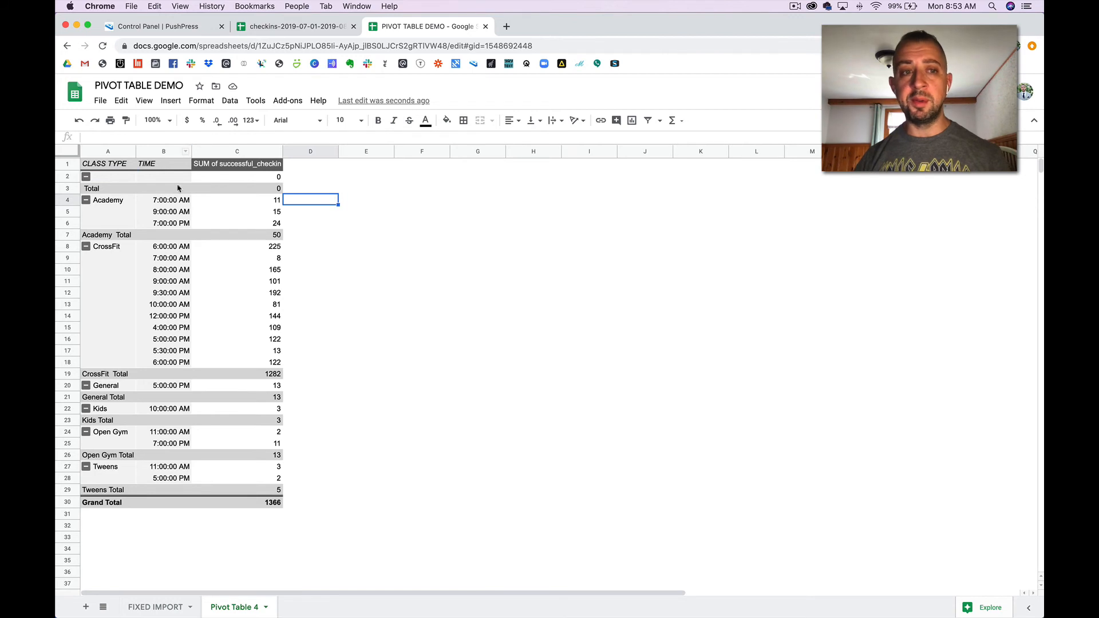
left_click(185, 210)
left_click(223, 286)
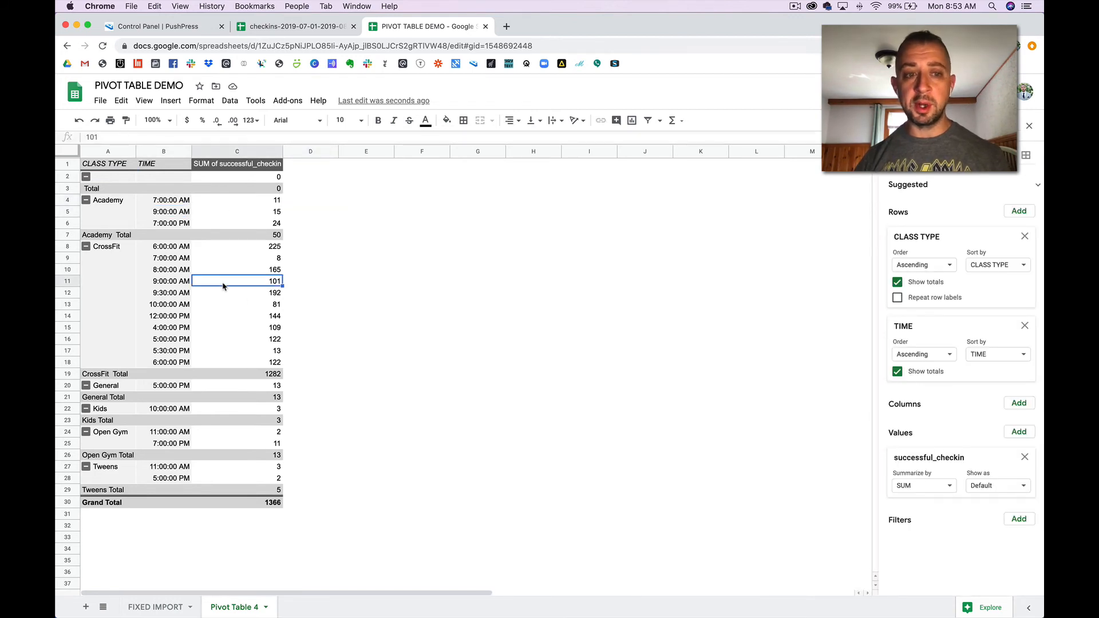
- Try a light gray fill on the pivot table range A1:C30, and undo it
left_click_drag(101, 166, 253, 504)
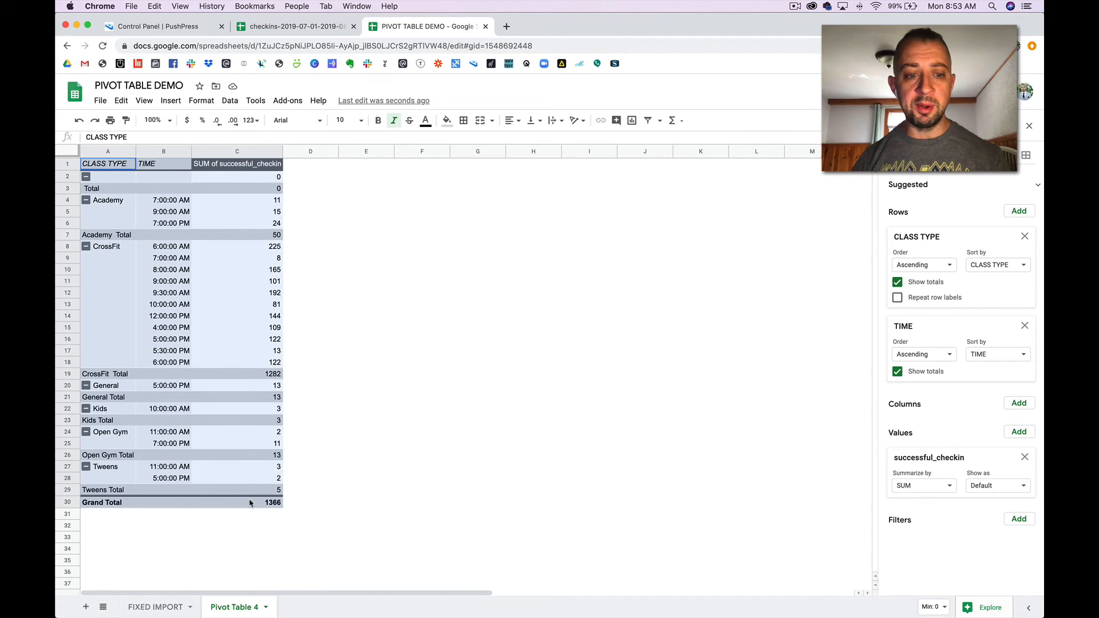
left_click(447, 122)
left_click(537, 162)
left_click(347, 269)
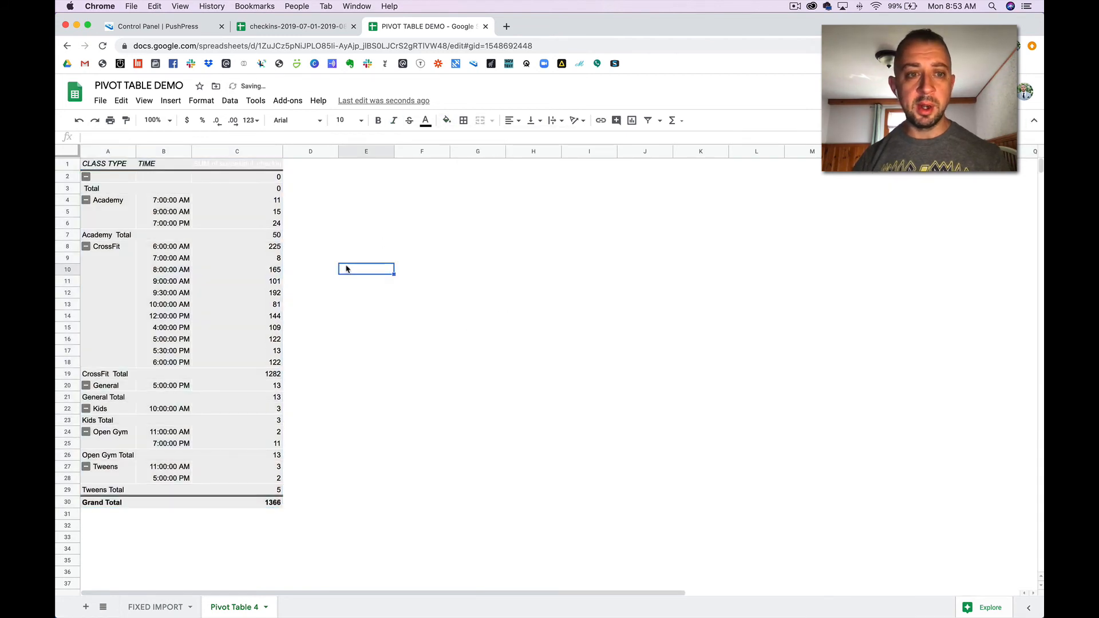
key("super+z")
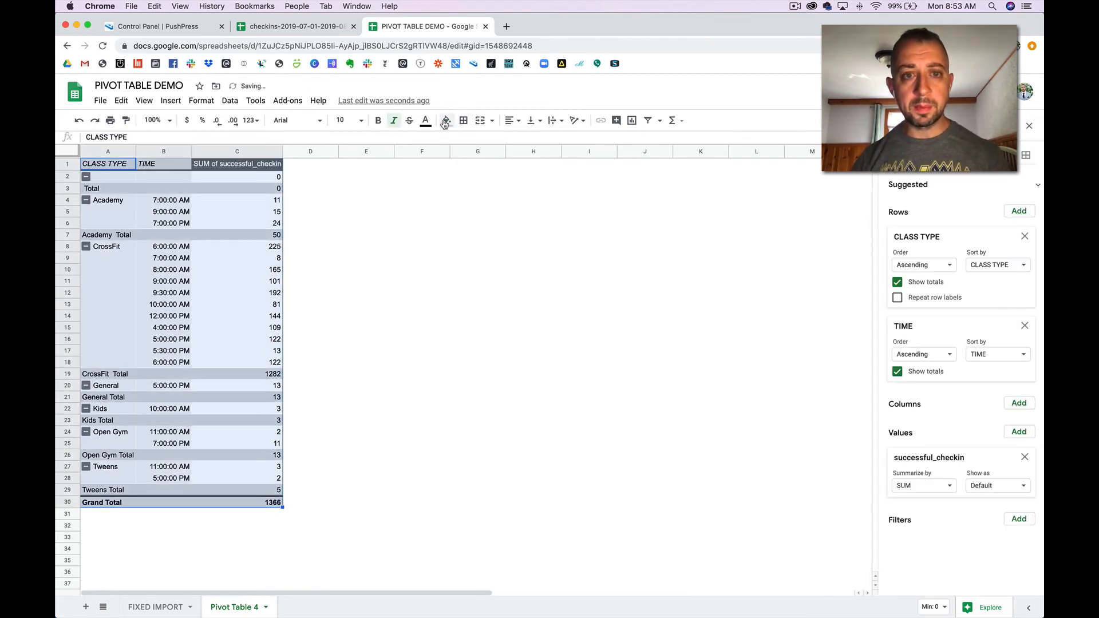
- Fill the pivot table range A1:C30 with light blue
left_click(445, 122)
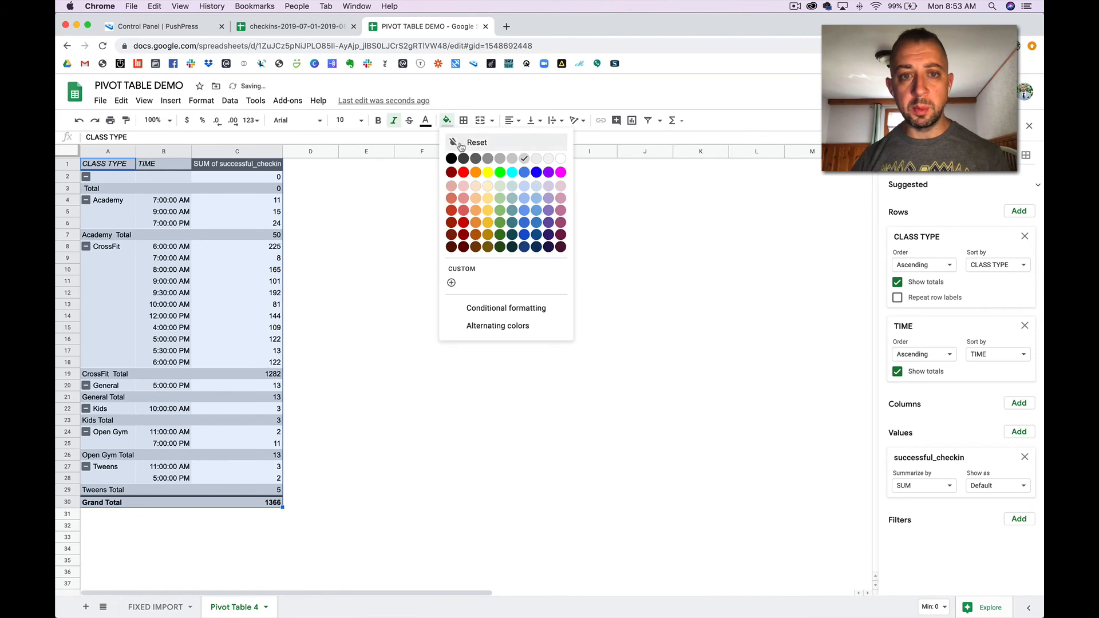
left_click(536, 198)
left_click(366, 245)
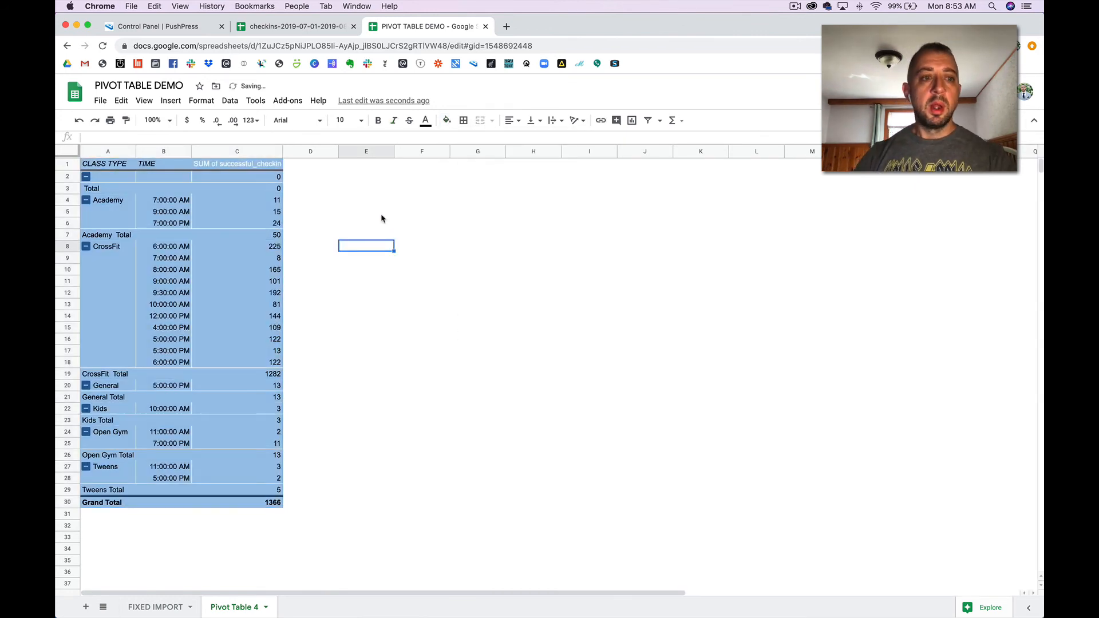
- Add TIME as a pivot table filter, browse its list of filter values, and close the list
left_click(233, 235)
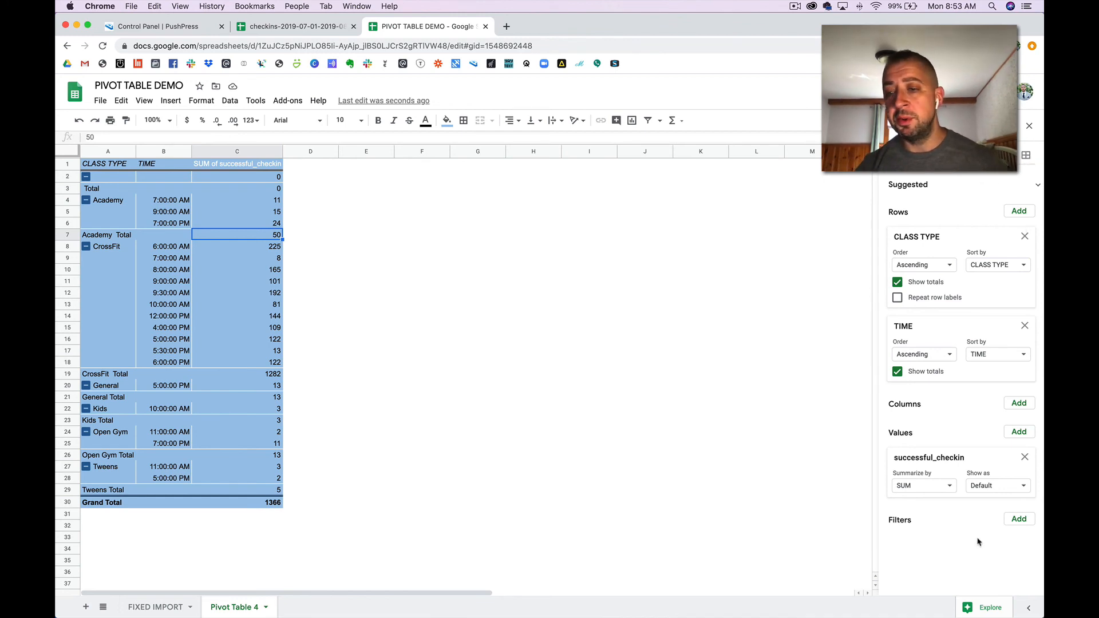
left_click(1016, 520)
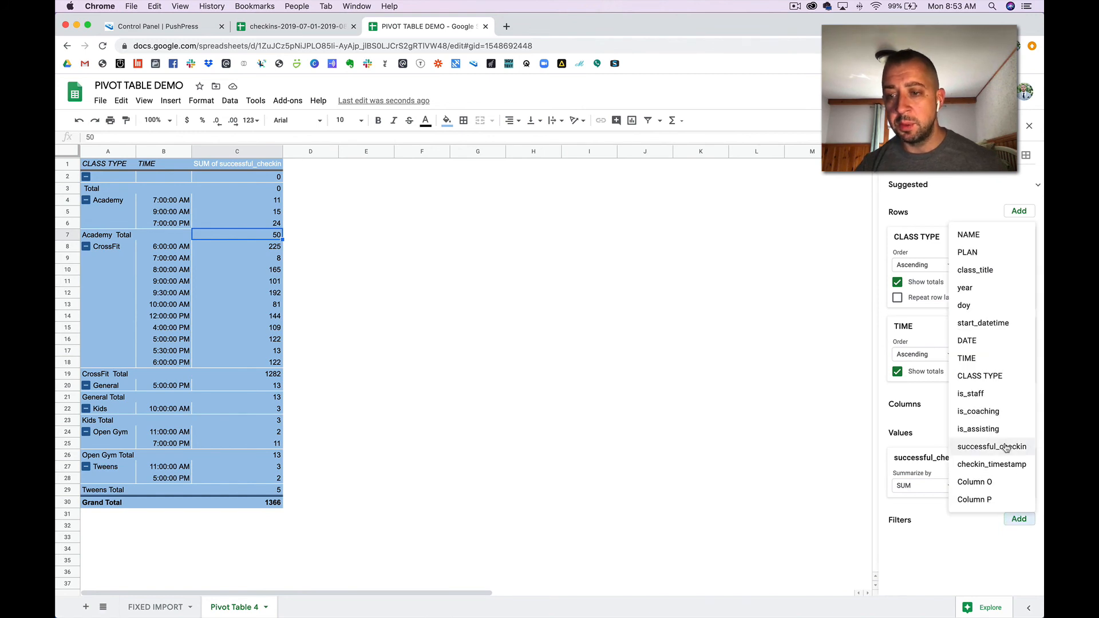
left_click(995, 366)
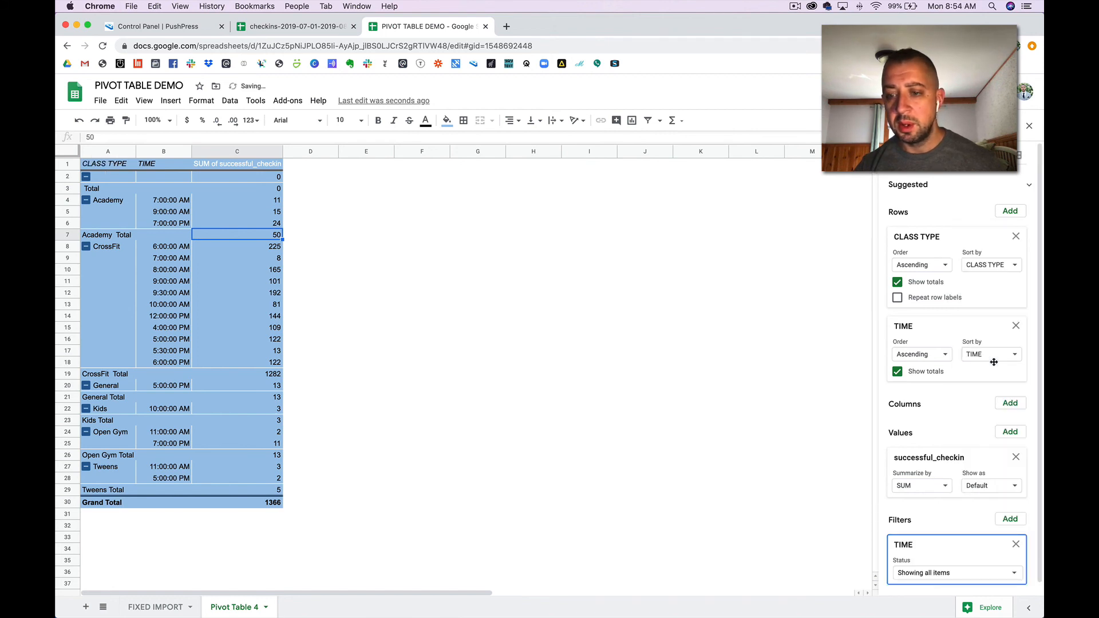
left_click(983, 576)
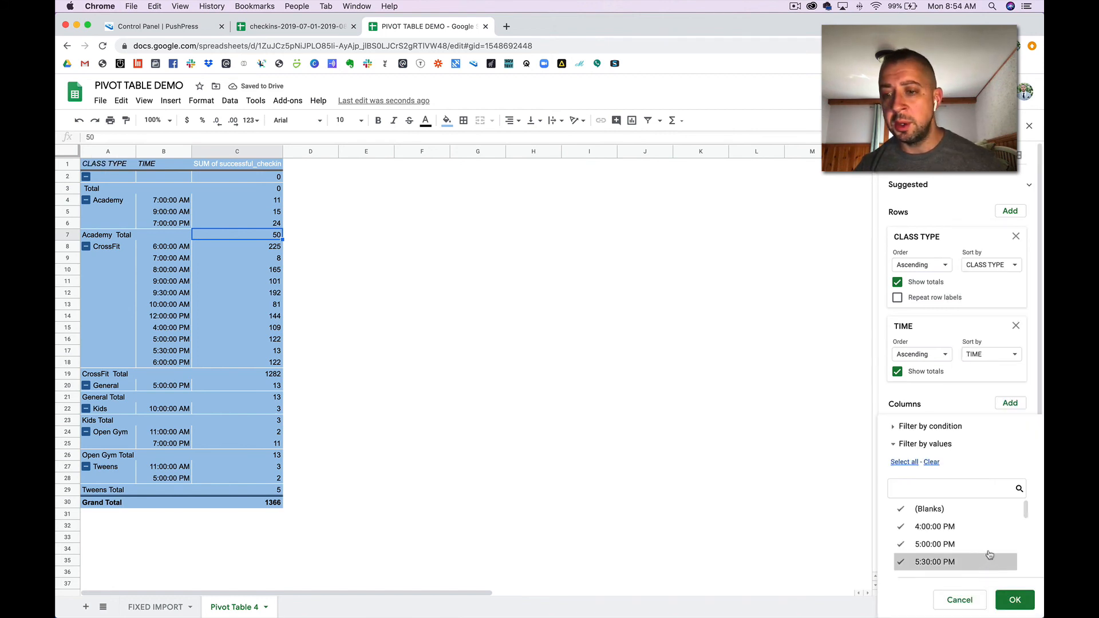
scroll(967, 544, "down", 3)
scroll(964, 544, "down", 2)
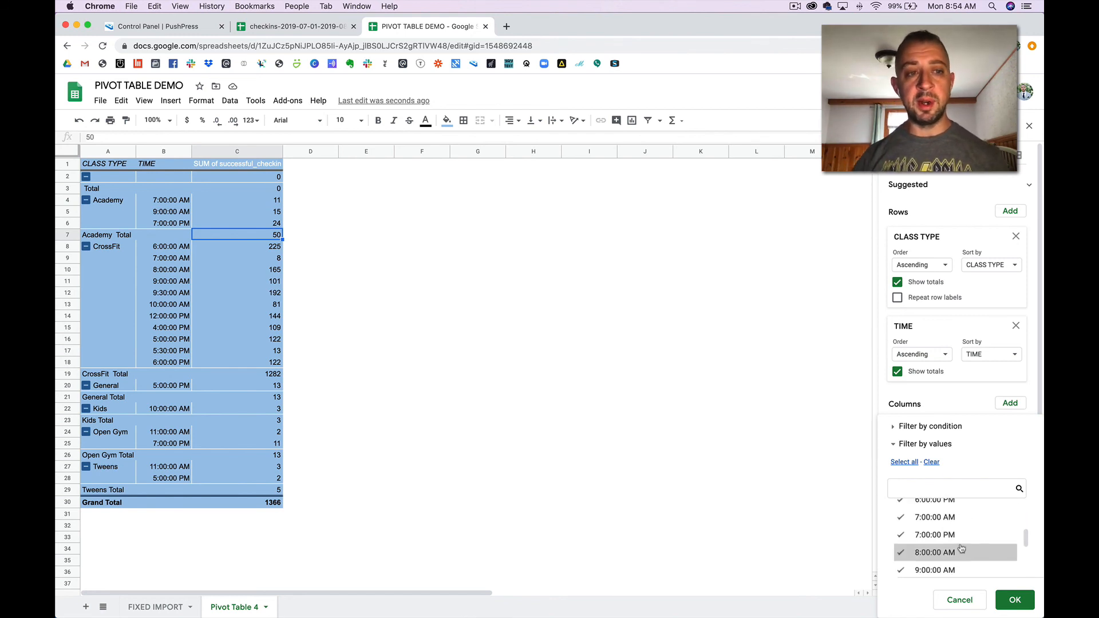
left_click(721, 494)
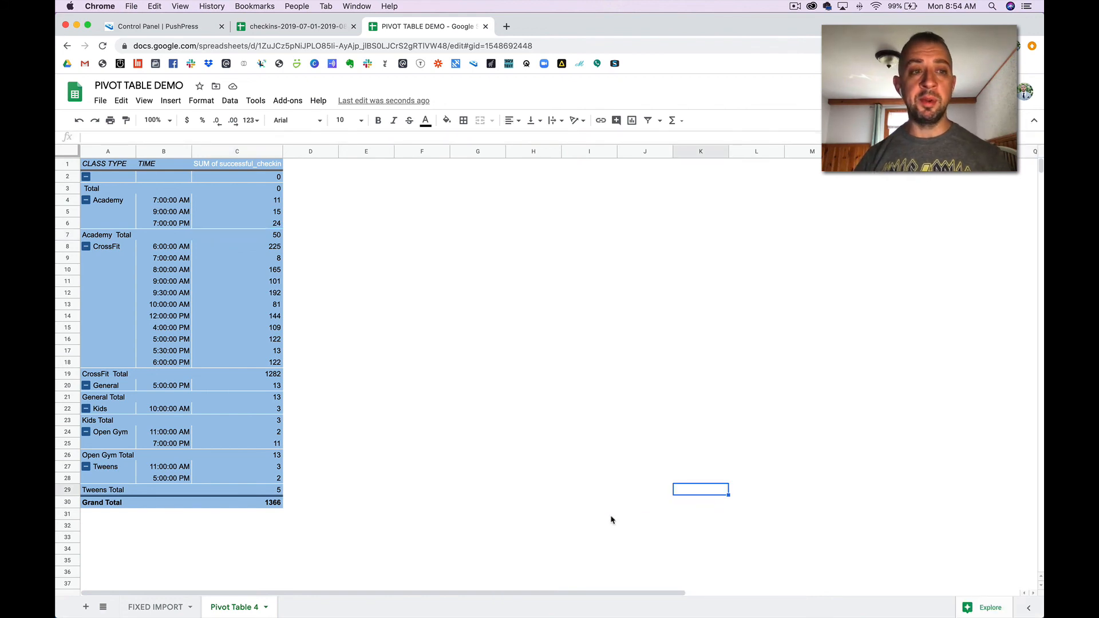